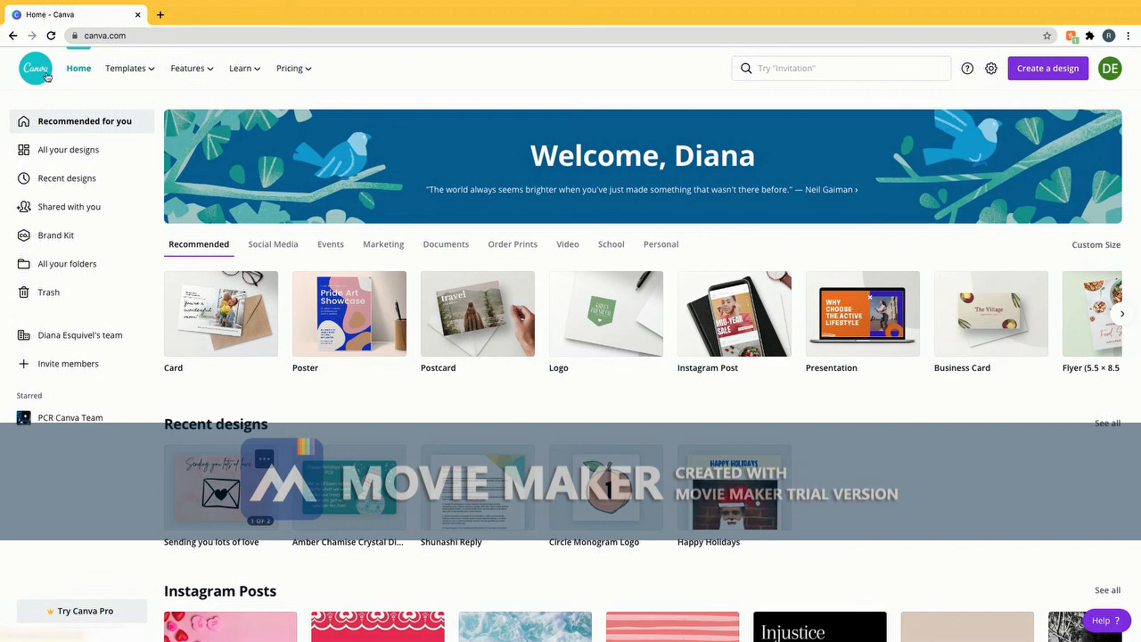
Open the 'Sending you lots of love' design and scroll through both of its pages
{"action": "left_click", "coordinate": [230, 499]}
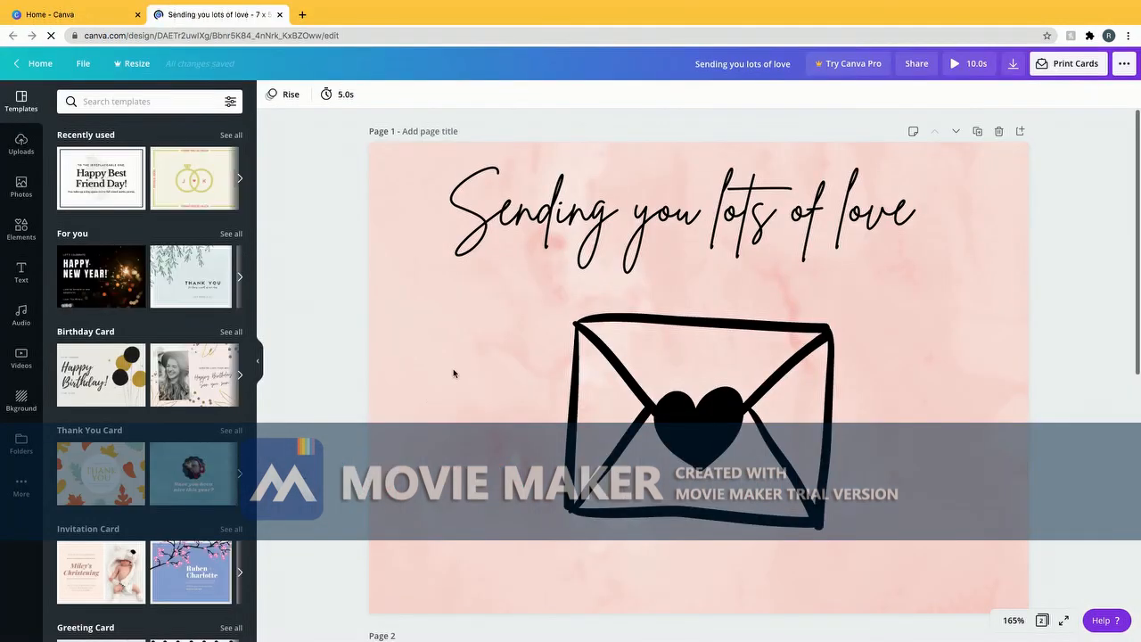
{"action": "scroll", "coordinate": [387, 375], "scroll_direction": "down", "scroll_amount": 5}
{"action": "scroll", "coordinate": [387, 375], "scroll_direction": "down", "scroll_amount": 5}
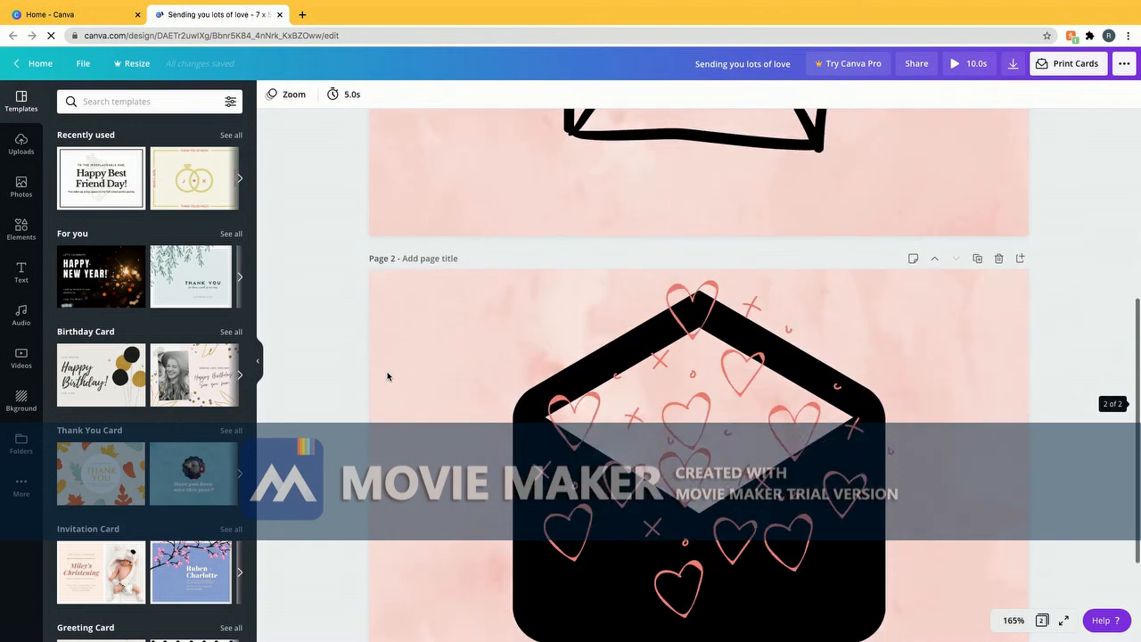
{"action": "scroll", "coordinate": [387, 375], "scroll_direction": "up", "scroll_amount": 10}
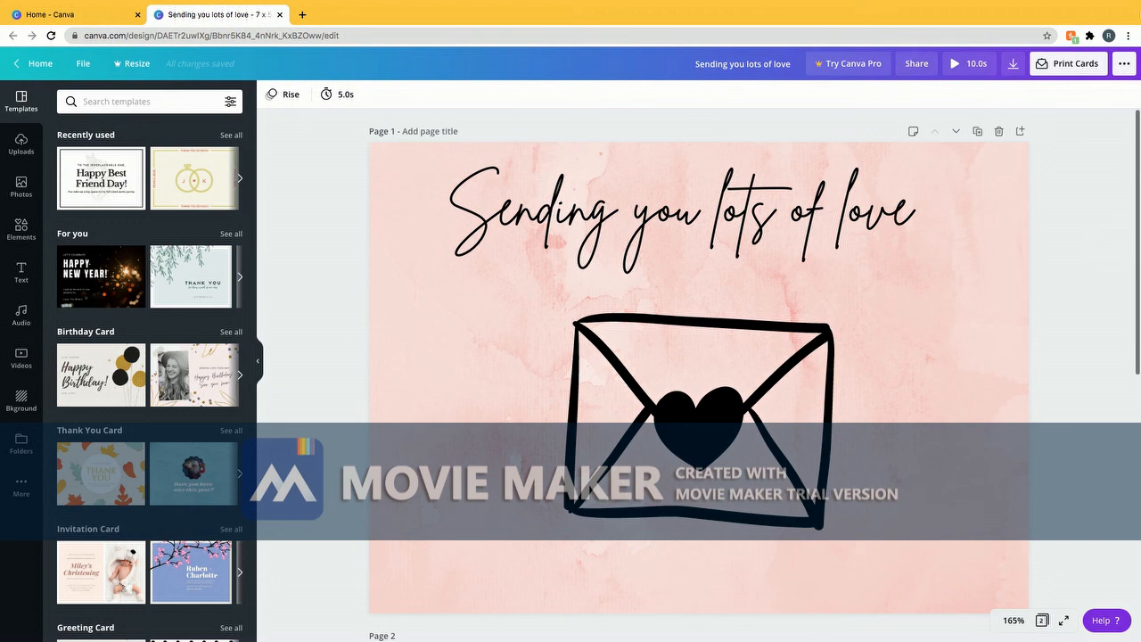
Go back to the home page and create a new blank 7 x 5 in card
{"action": "left_click", "coordinate": [39, 64]}
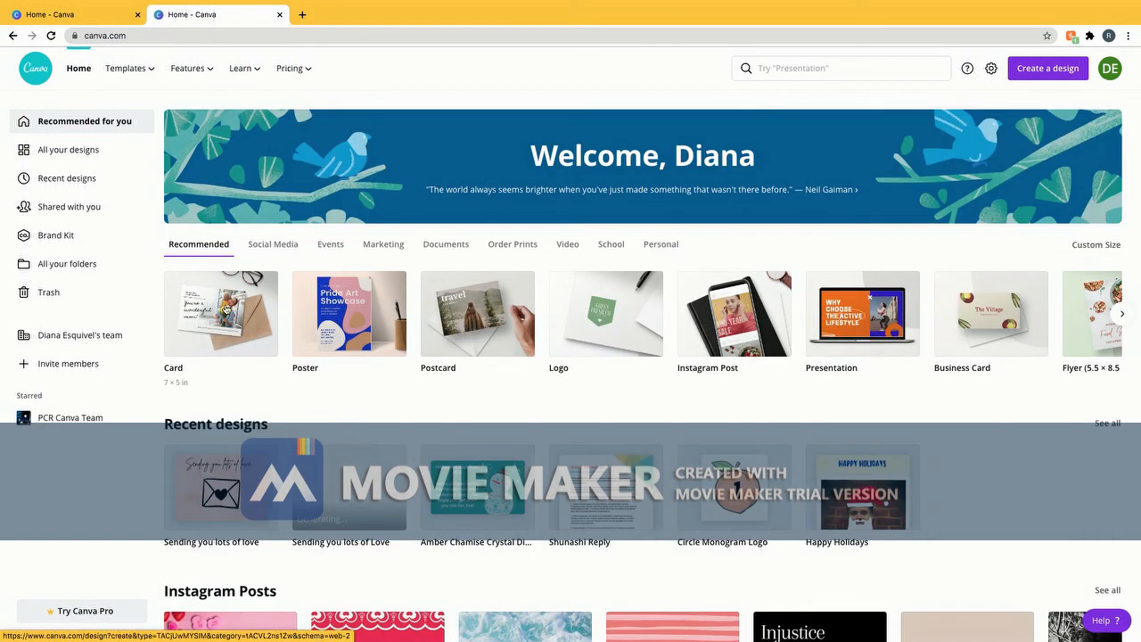
{"action": "left_click", "coordinate": [227, 307]}
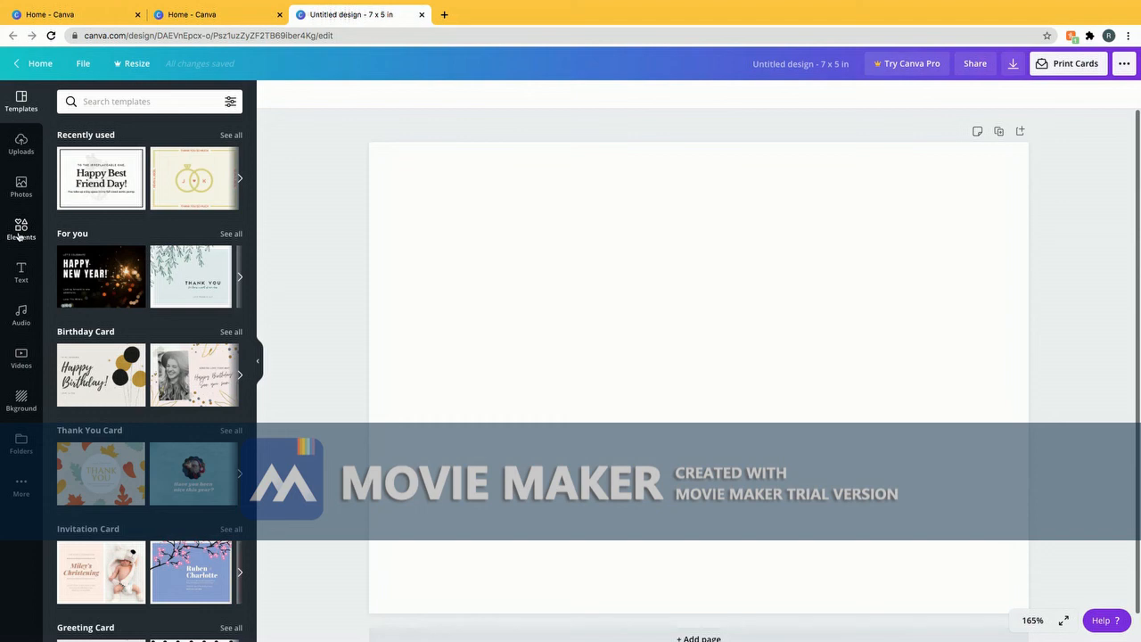
{"action": "left_click", "coordinate": [28, 402]}
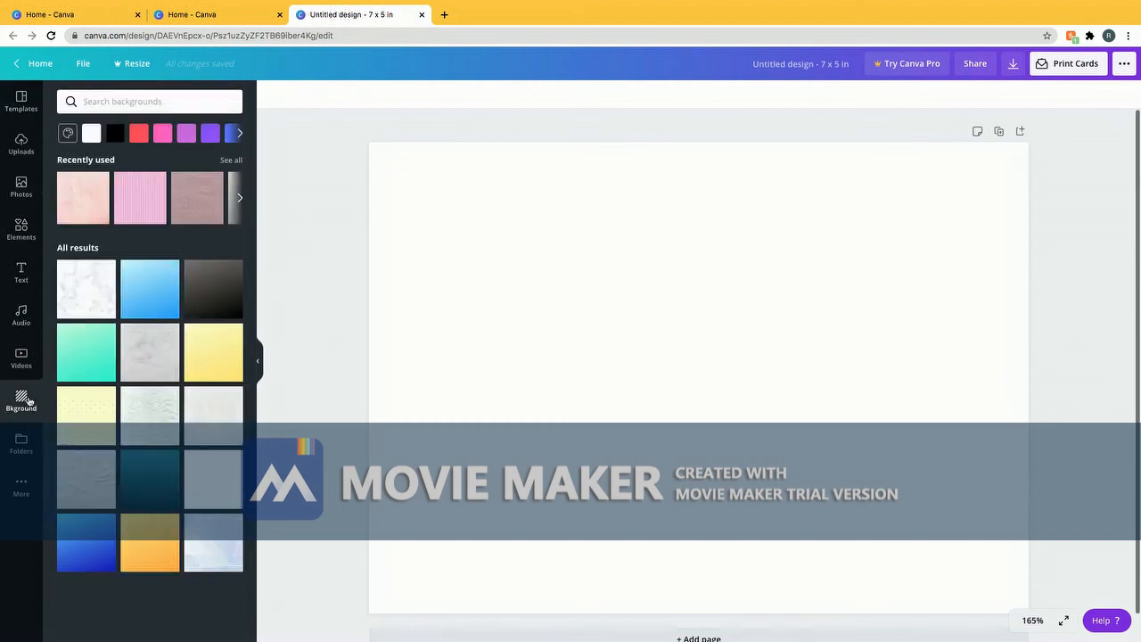
Search backgrounds for 'pink' and apply the pink watercolour texture to the card
{"action": "scroll", "coordinate": [133, 322], "scroll_direction": "down", "scroll_amount": 3}
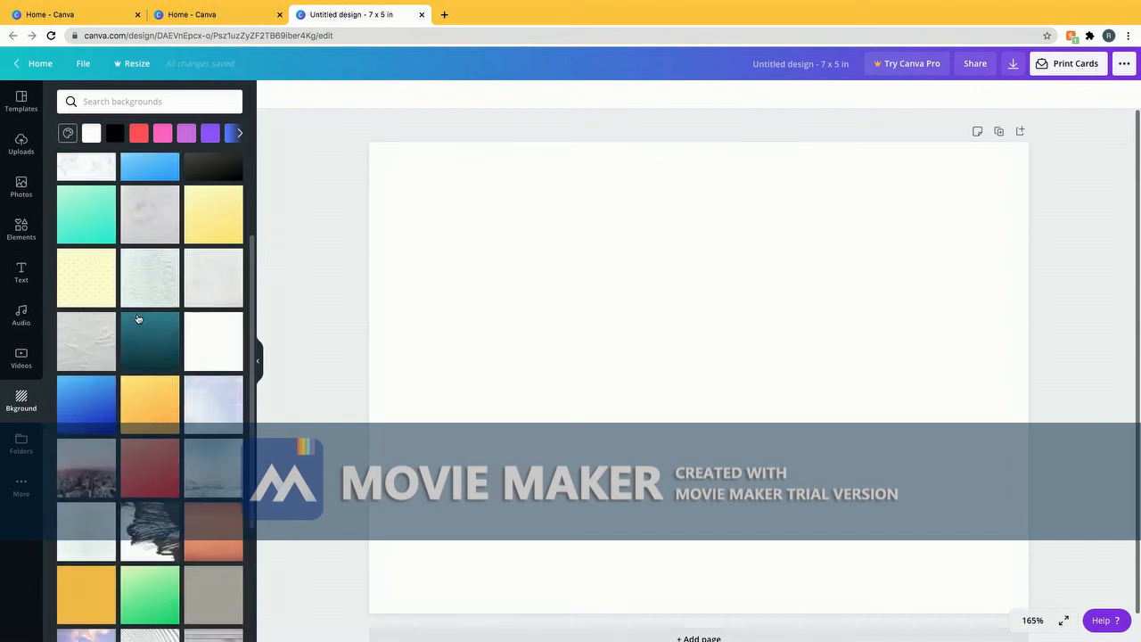
{"action": "scroll", "coordinate": [138, 317], "scroll_direction": "up", "scroll_amount": 3}
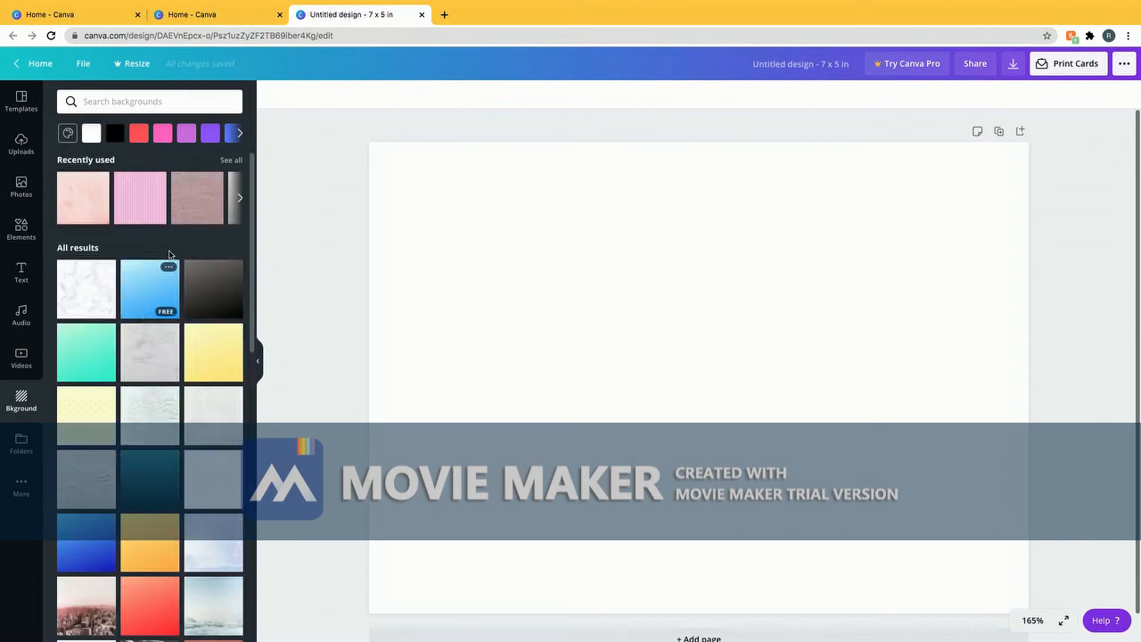
{"action": "left_click", "coordinate": [176, 101]}
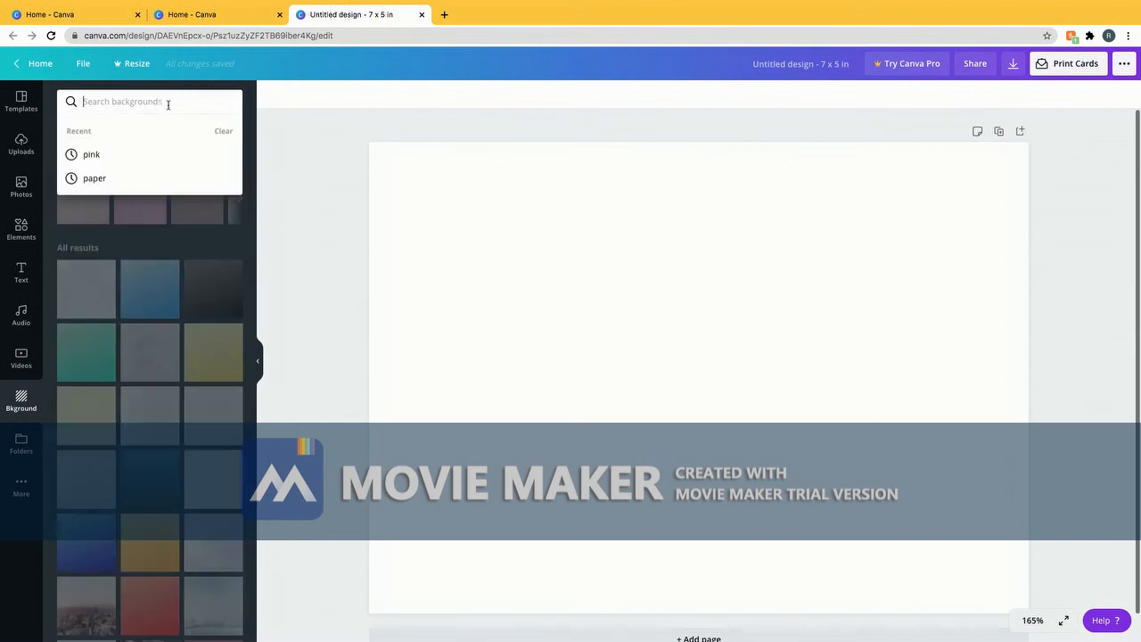
{"action": "left_click", "coordinate": [148, 154]}
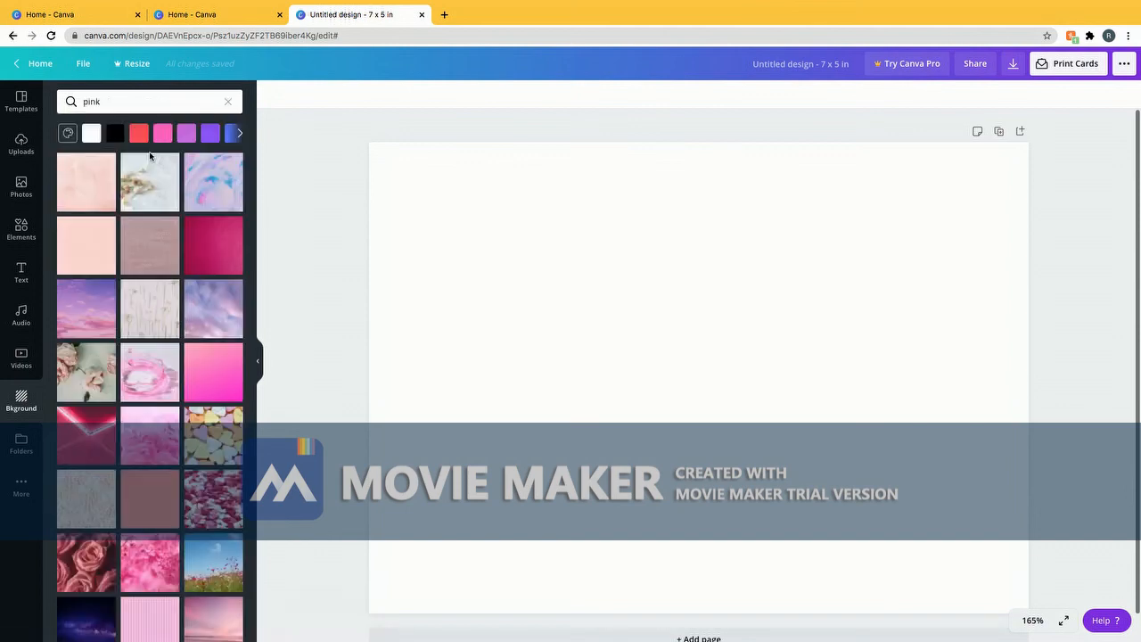
{"action": "left_click", "coordinate": [90, 188]}
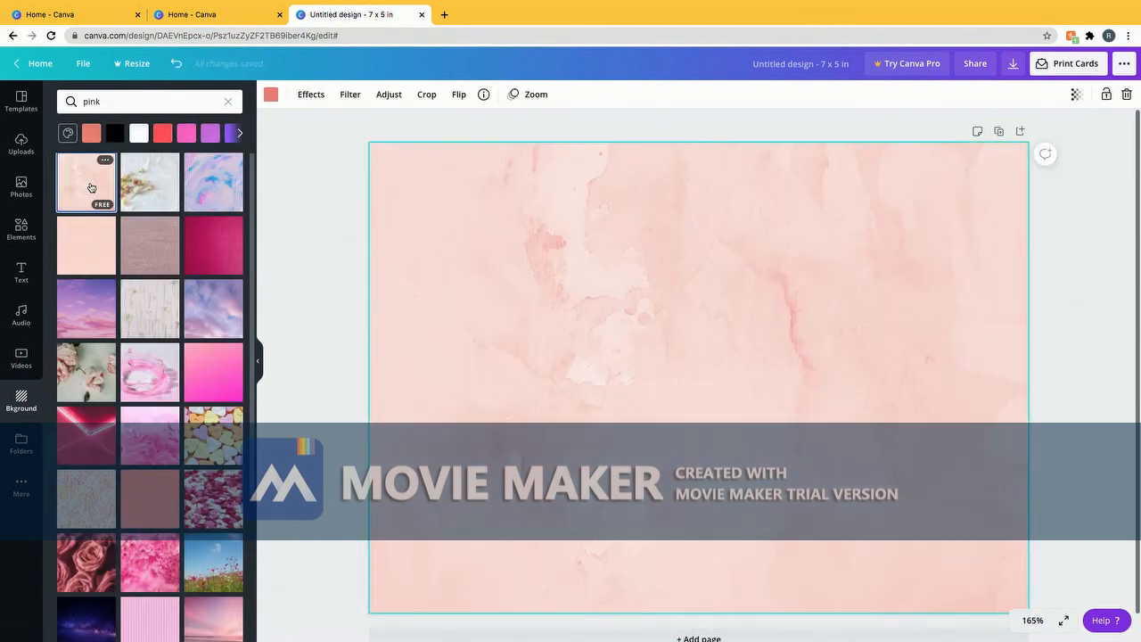
Animate the watercolour background with the Flow photo animation
{"action": "left_click", "coordinate": [530, 98]}
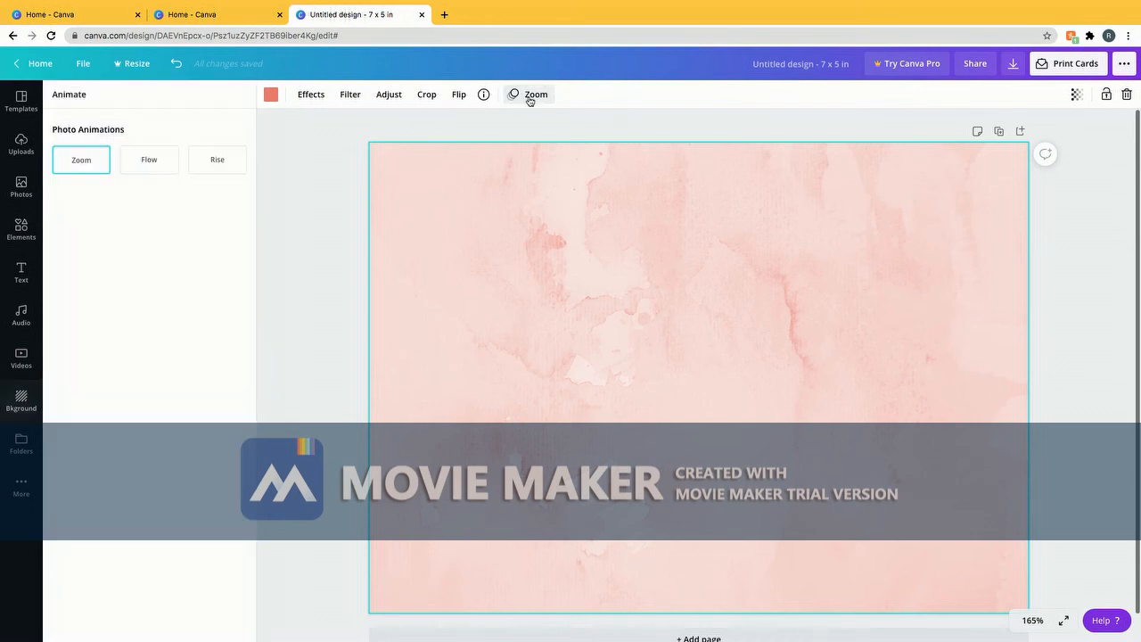
{"action": "left_click", "coordinate": [81, 160]}
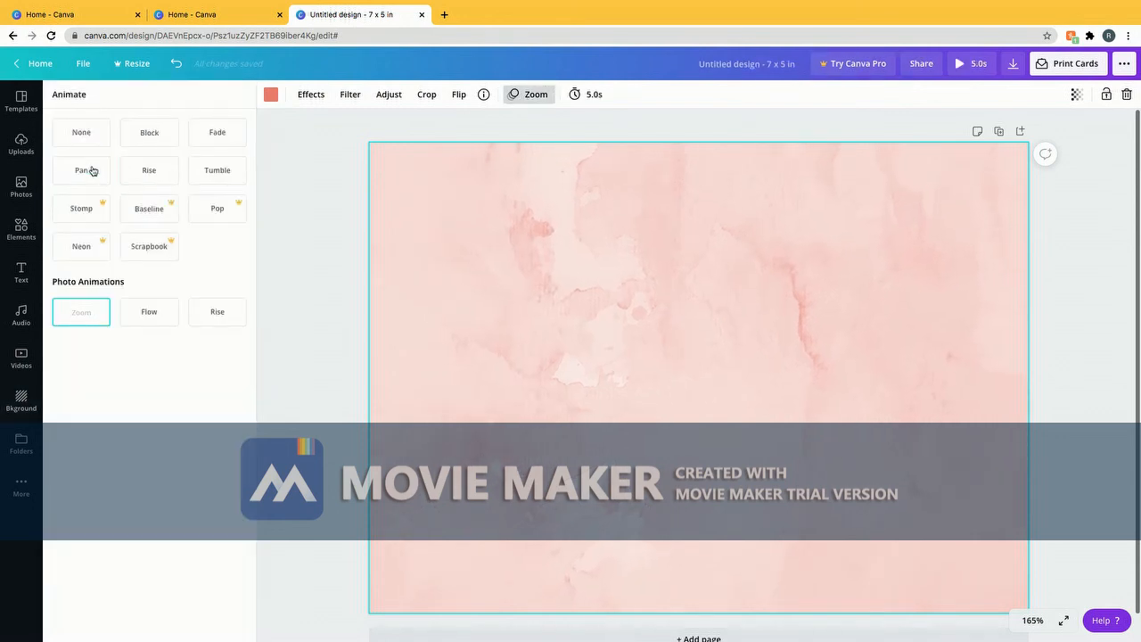
{"action": "left_click", "coordinate": [161, 309]}
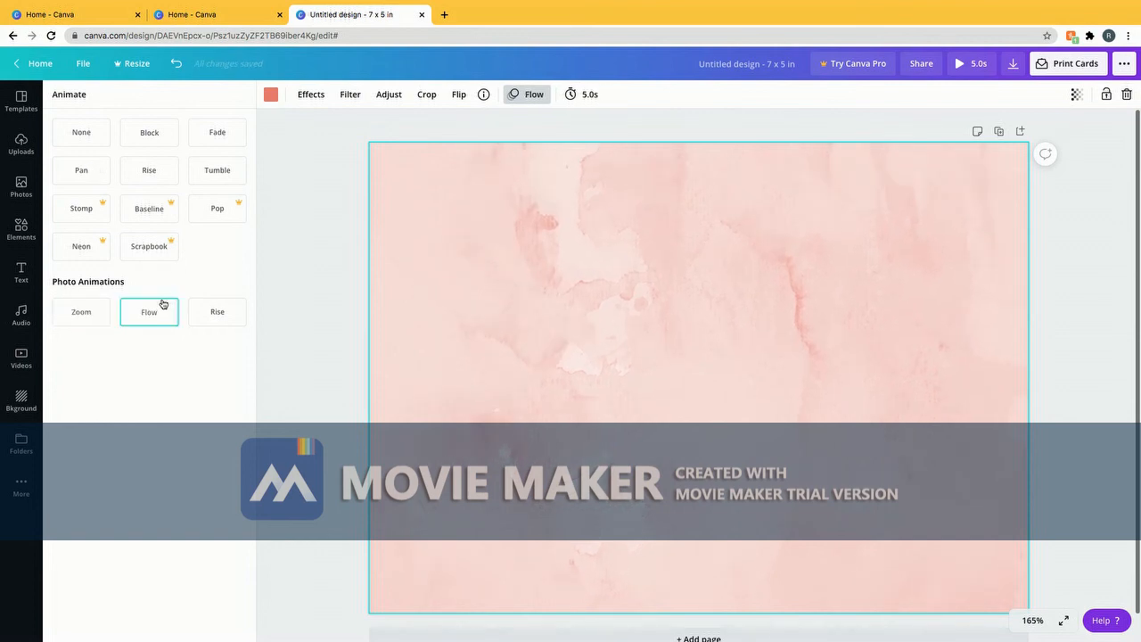
{"action": "left_click", "coordinate": [306, 235]}
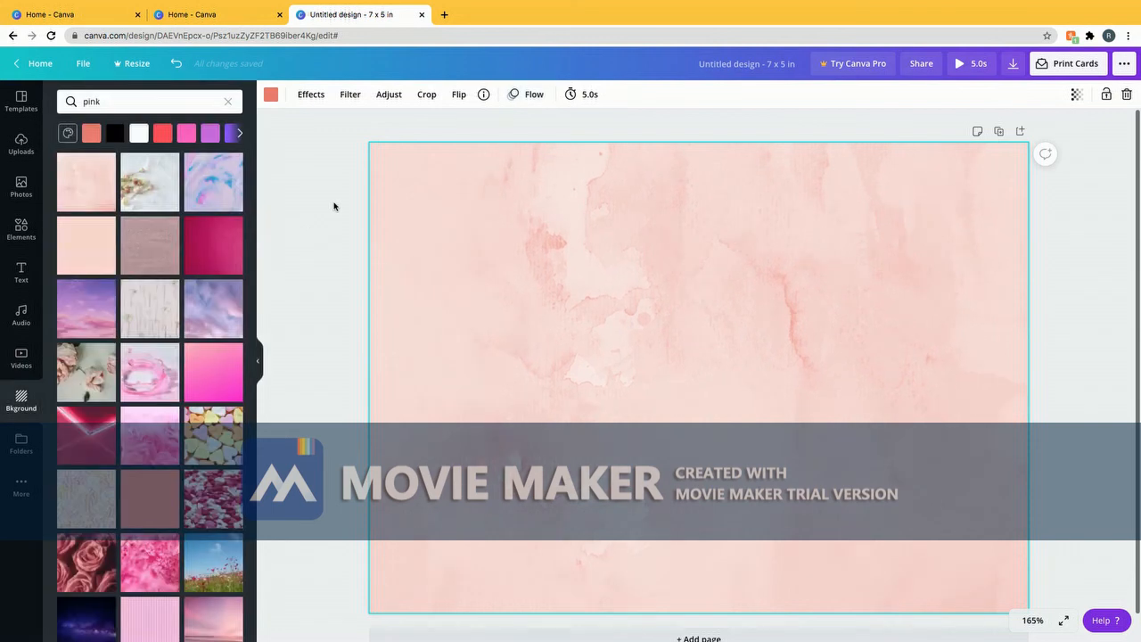
Add the heart-sealed envelope doodle, colour it black, and enlarge it at the card's centre
{"action": "left_click", "coordinate": [32, 236]}
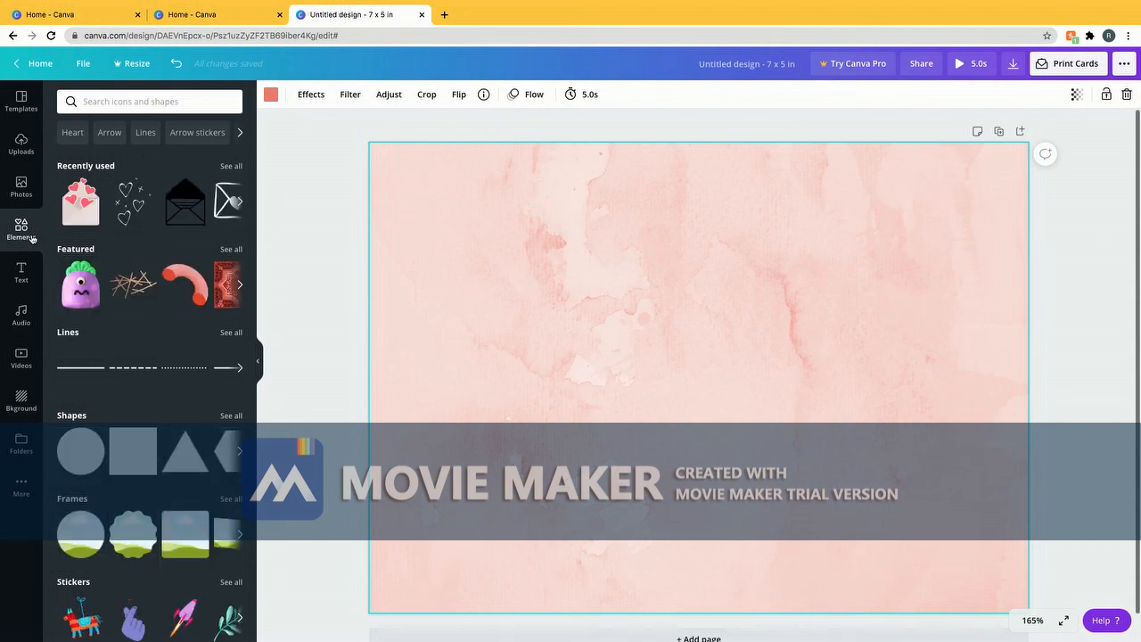
{"action": "left_click", "coordinate": [221, 198]}
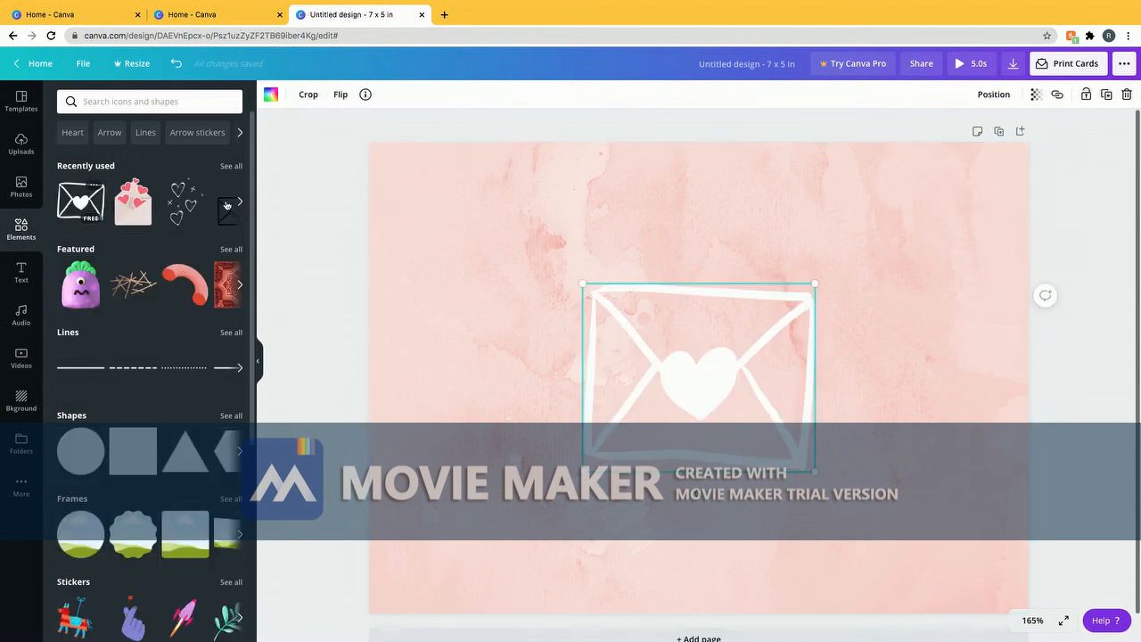
{"action": "left_click_drag", "start_coordinate": [658, 361], "coordinate": [649, 416]}
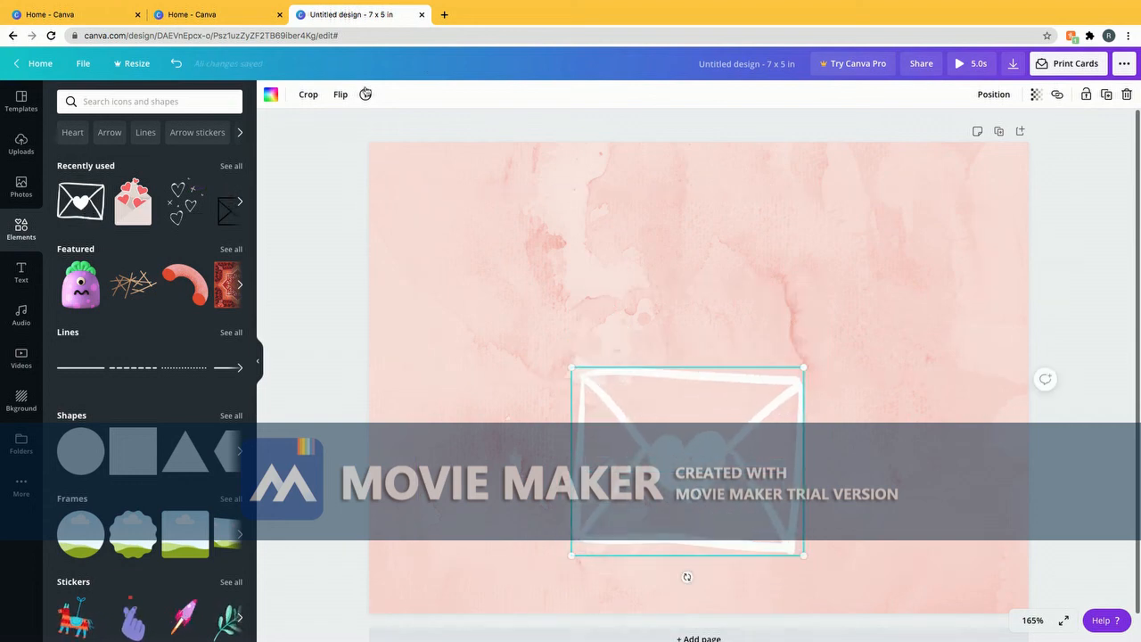
{"action": "left_click", "coordinate": [275, 100]}
{"action": "left_click", "coordinate": [67, 277]}
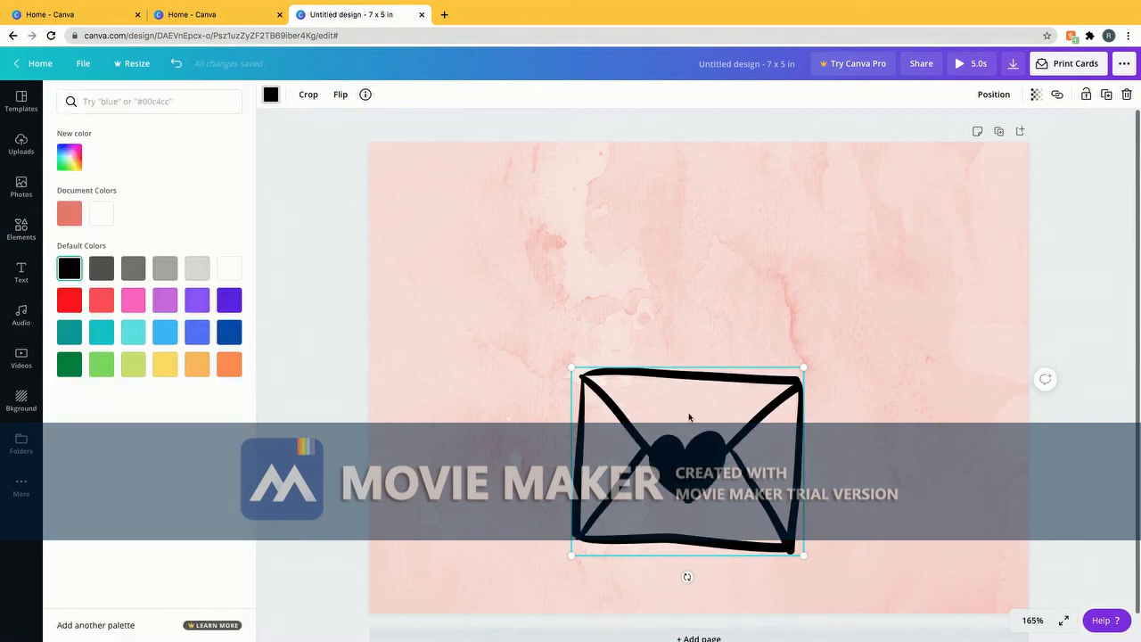
{"action": "left_click_drag", "start_coordinate": [689, 412], "coordinate": [691, 360]}
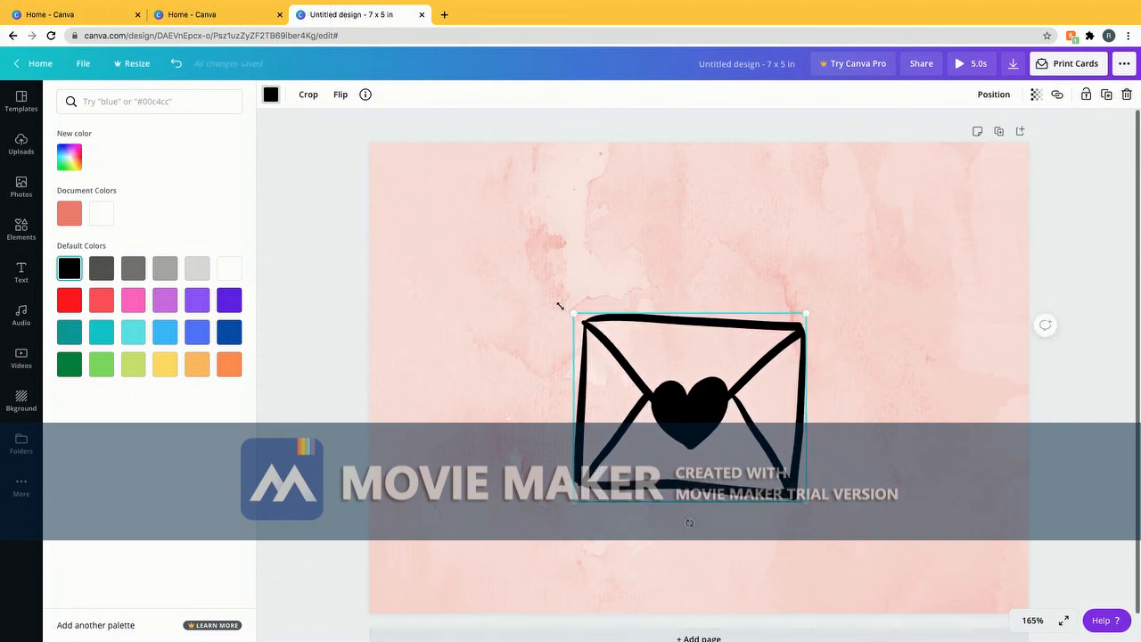
{"action": "left_click_drag", "start_coordinate": [559, 306], "coordinate": [557, 302]}
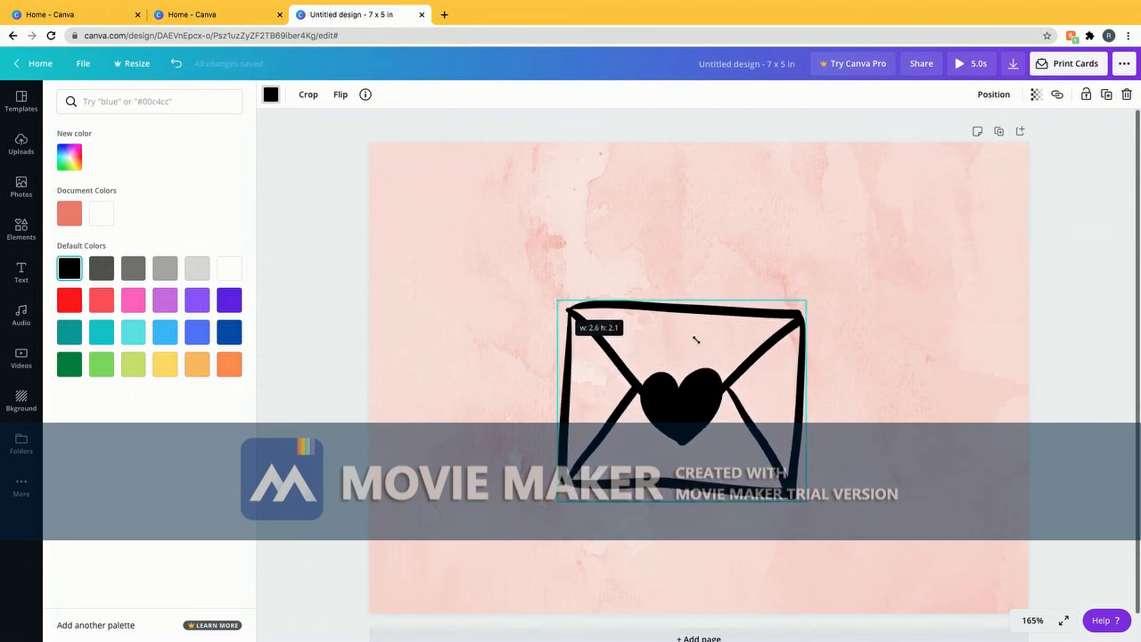
{"action": "left_click_drag", "start_coordinate": [729, 346], "coordinate": [737, 346]}
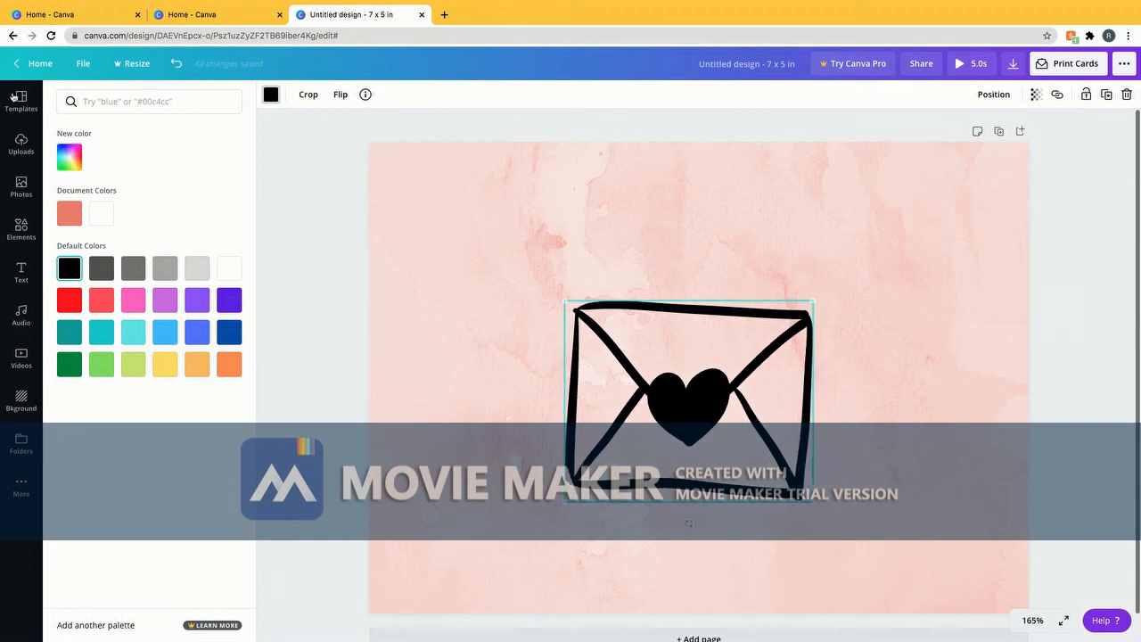
Add a heading text box in the Brittany script font
{"action": "left_click", "coordinate": [21, 270]}
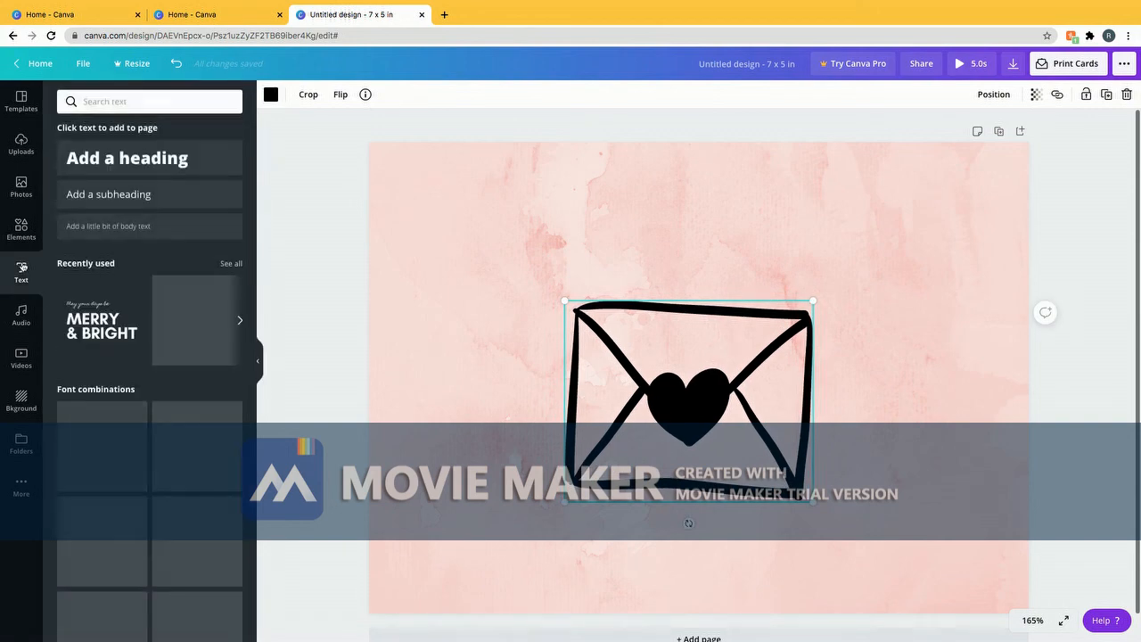
{"action": "left_click", "coordinate": [136, 169]}
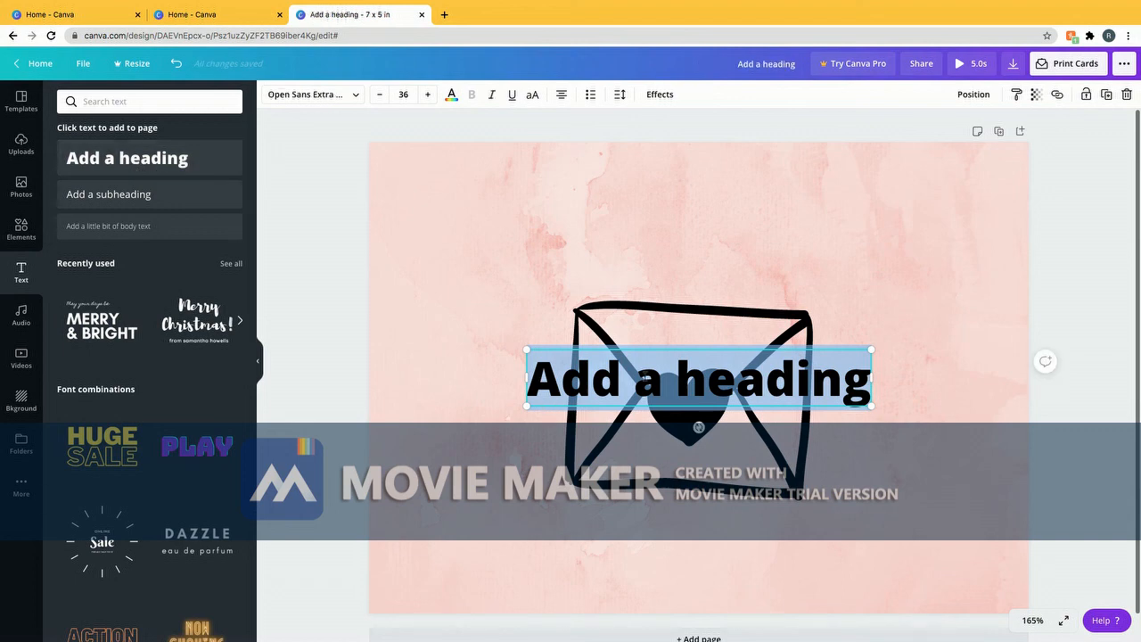
{"action": "left_click", "coordinate": [326, 98]}
{"action": "left_click", "coordinate": [99, 178]}
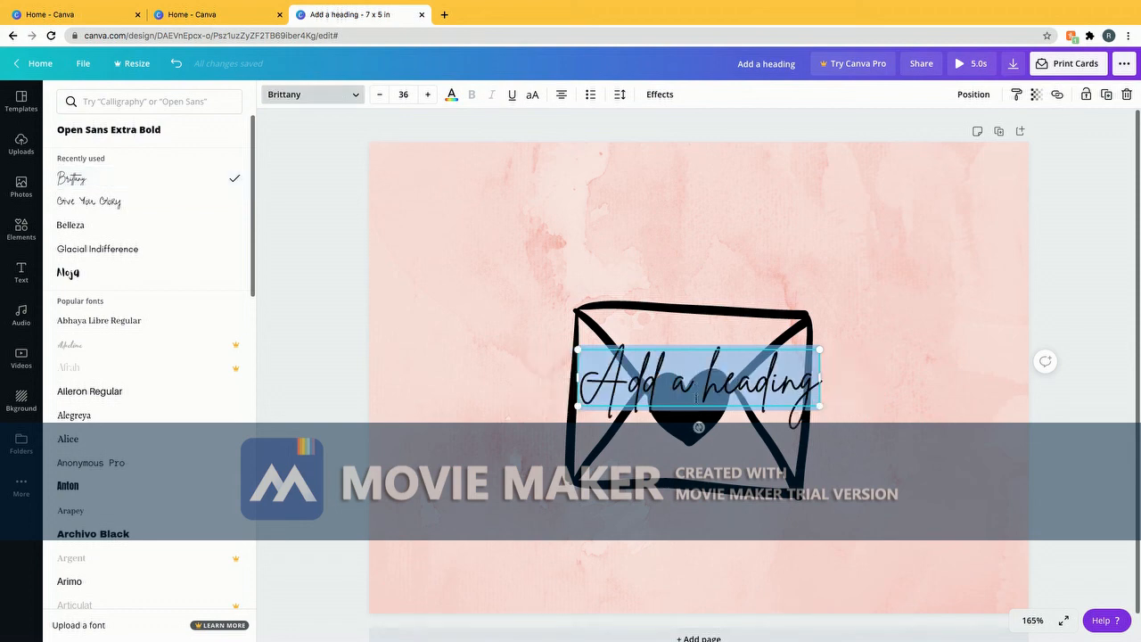
Move the heading above the envelope, change it to 'Sending you lots of Love', and add a page
{"action": "left_click_drag", "start_coordinate": [696, 407], "coordinate": [682, 255]}
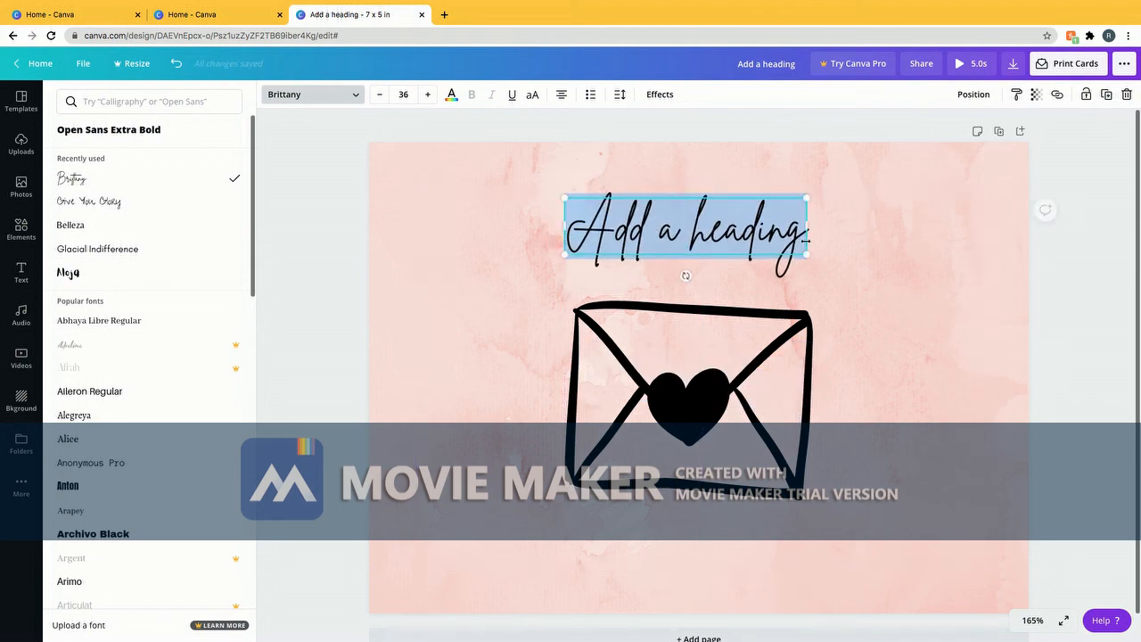
{"action": "left_click", "coordinate": [800, 240]}
{"action": "key", "text": "BackSpace"}
{"action": "key", "text": "BackSpace"}
{"action": "key", "text": "BackSpace"}
{"action": "key", "text": "BackSpace"}
{"action": "key", "text": "BackSpace"}
{"action": "key", "text": "BackSpace"}
{"action": "key", "text": "BackSpace"}
{"action": "key", "text": "BackSpace"}
{"action": "key", "text": "BackSpace"}
{"action": "key", "text": "BackSpace"}
{"action": "key", "text": "BackSpace"}
{"action": "key", "text": "BackSpace"}
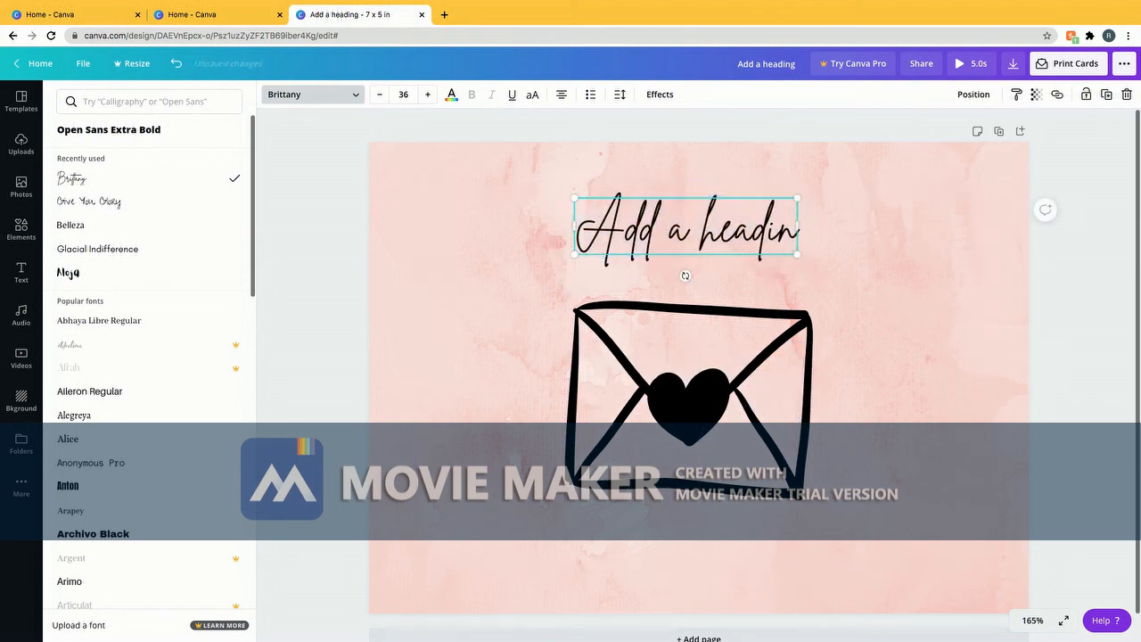
{"action": "key", "text": "BackSpace"}
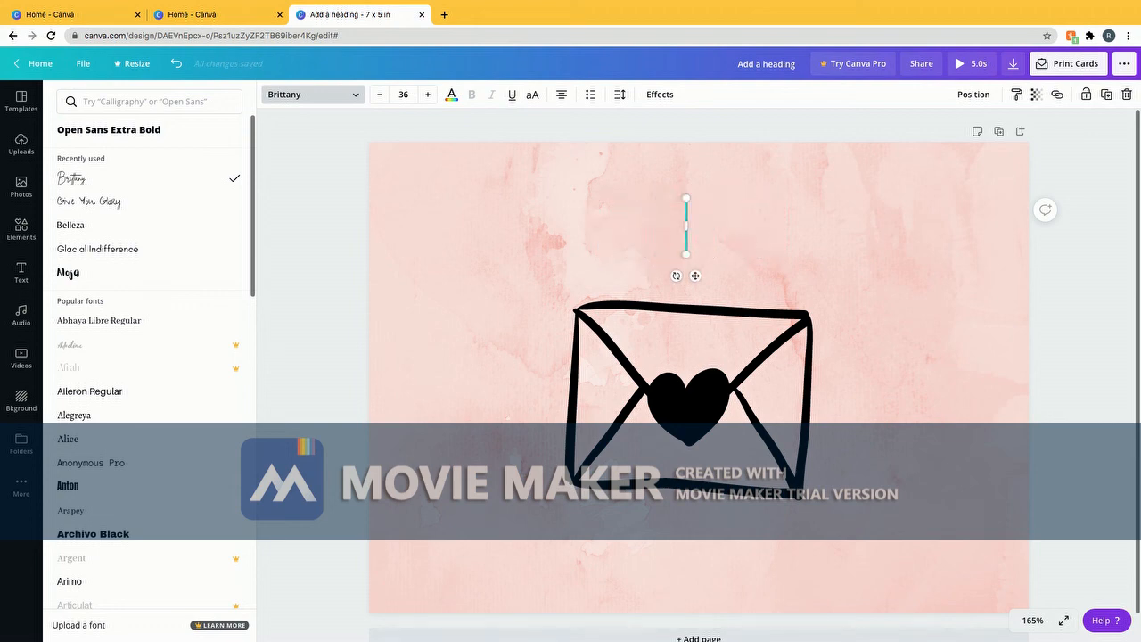
{"action": "type", "text": "Se"}
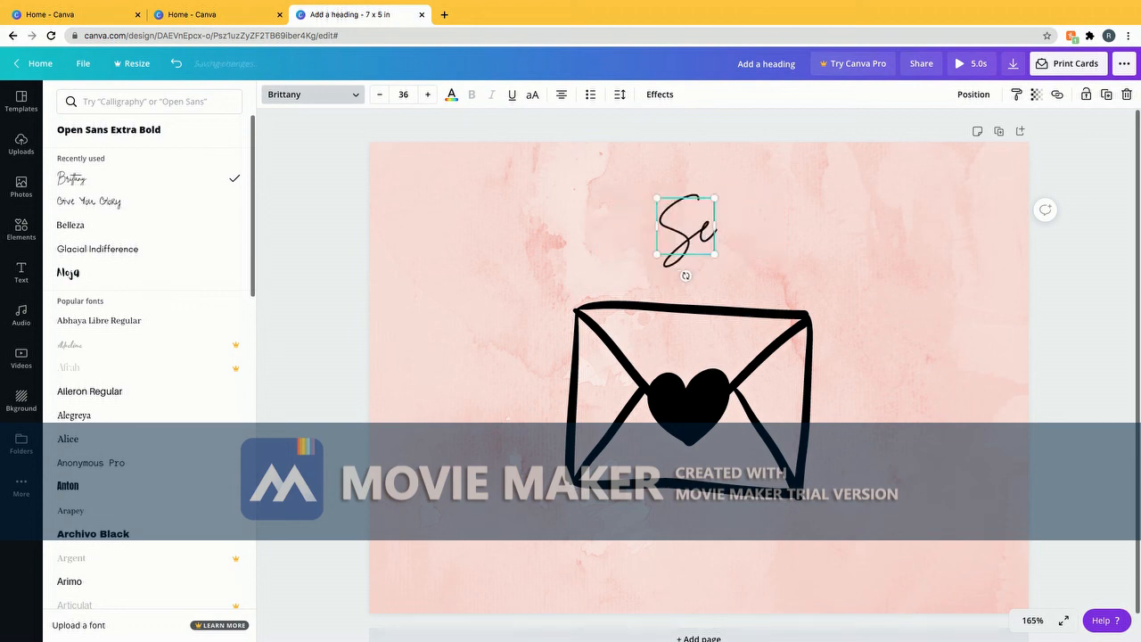
{"action": "type", "text": "nding"}
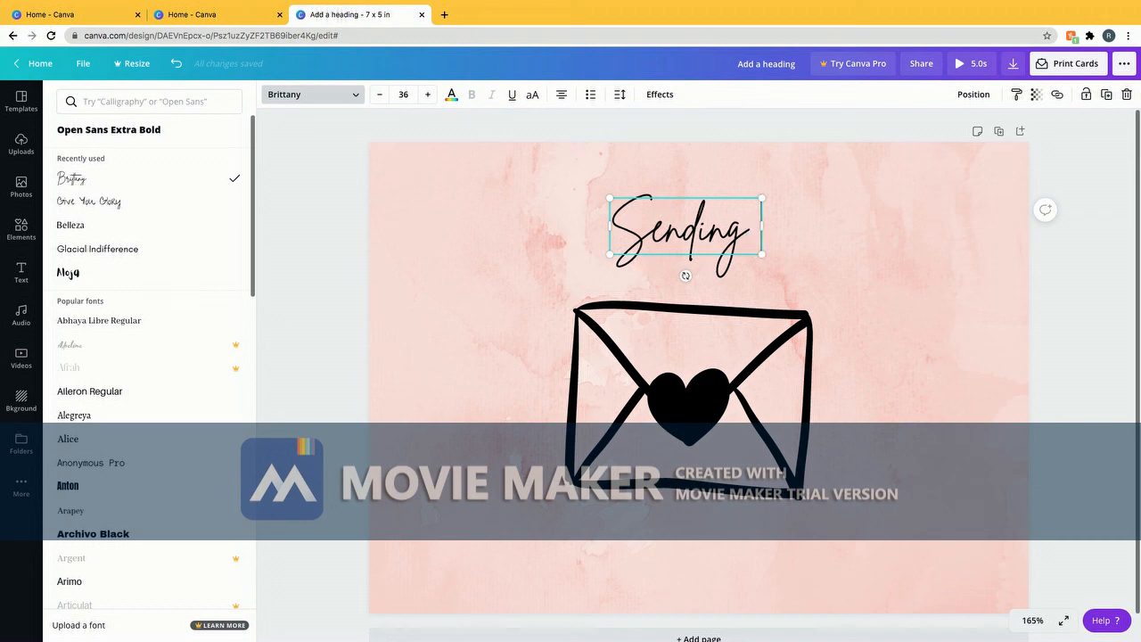
{"action": "type", "text": " you lots o"}
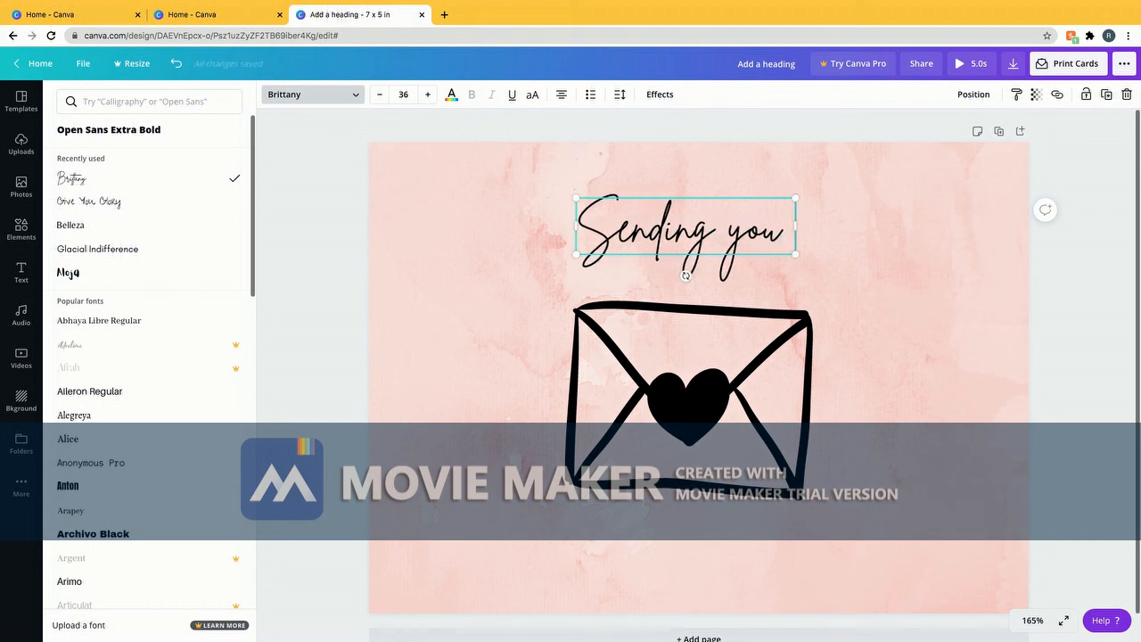
{"action": "type", "text": "f"}
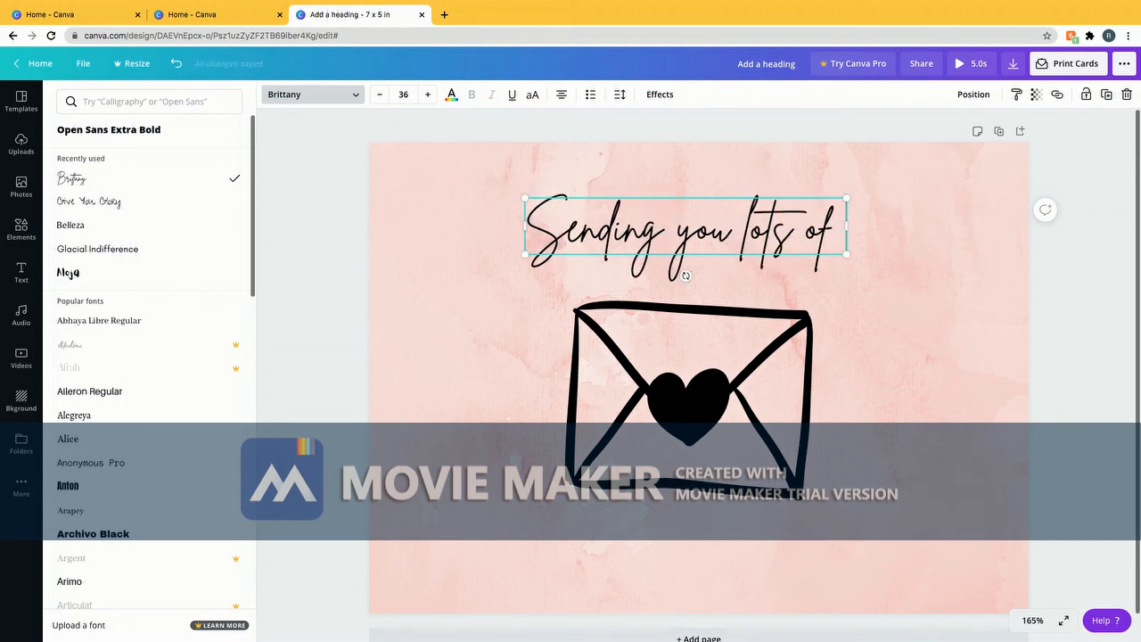
{"action": "type", "text": " Love"}
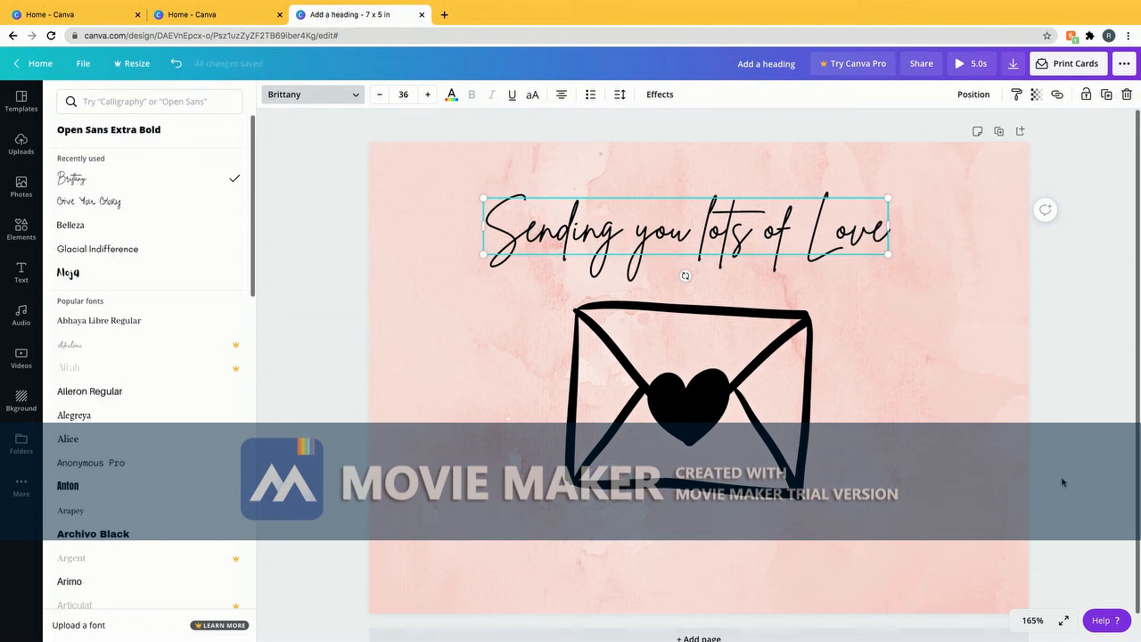
{"action": "scroll", "coordinate": [1059, 477], "scroll_direction": "down", "scroll_amount": 1}
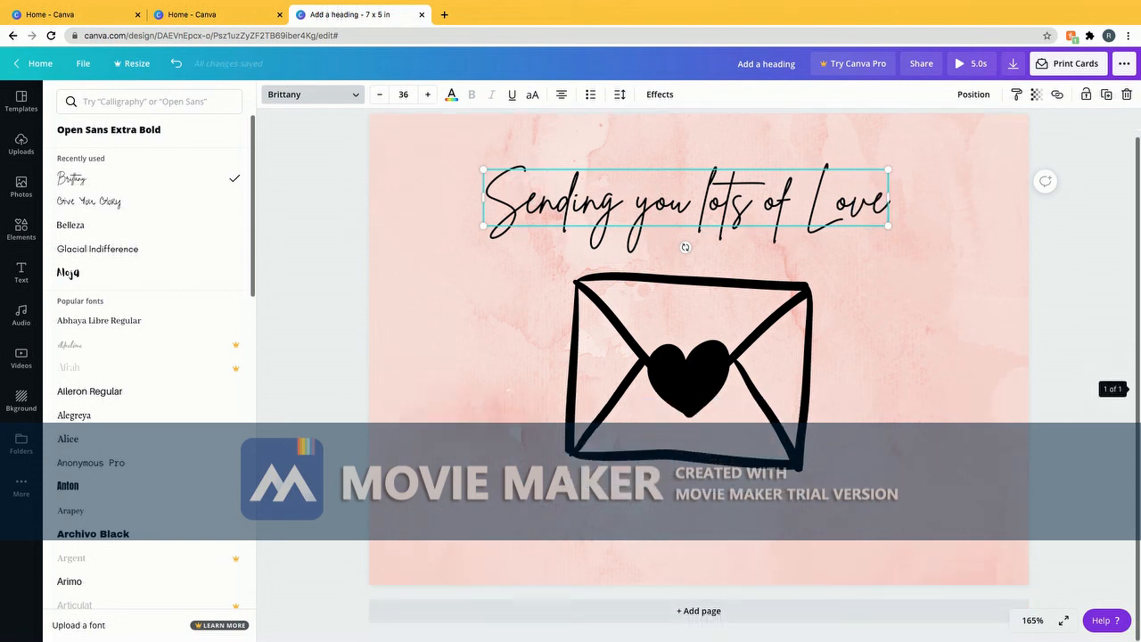
{"action": "left_click", "coordinate": [787, 614]}
Give page 2 the pink watercolour background and search elements for envelope graphics
{"action": "left_click", "coordinate": [92, 165]}
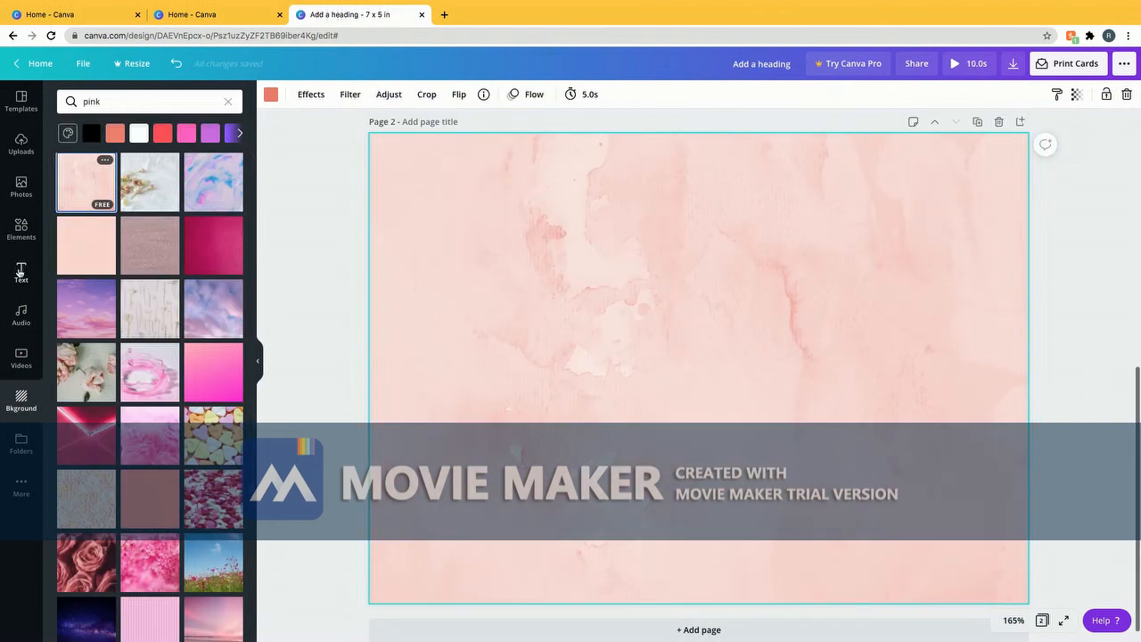
{"action": "left_click", "coordinate": [20, 226]}
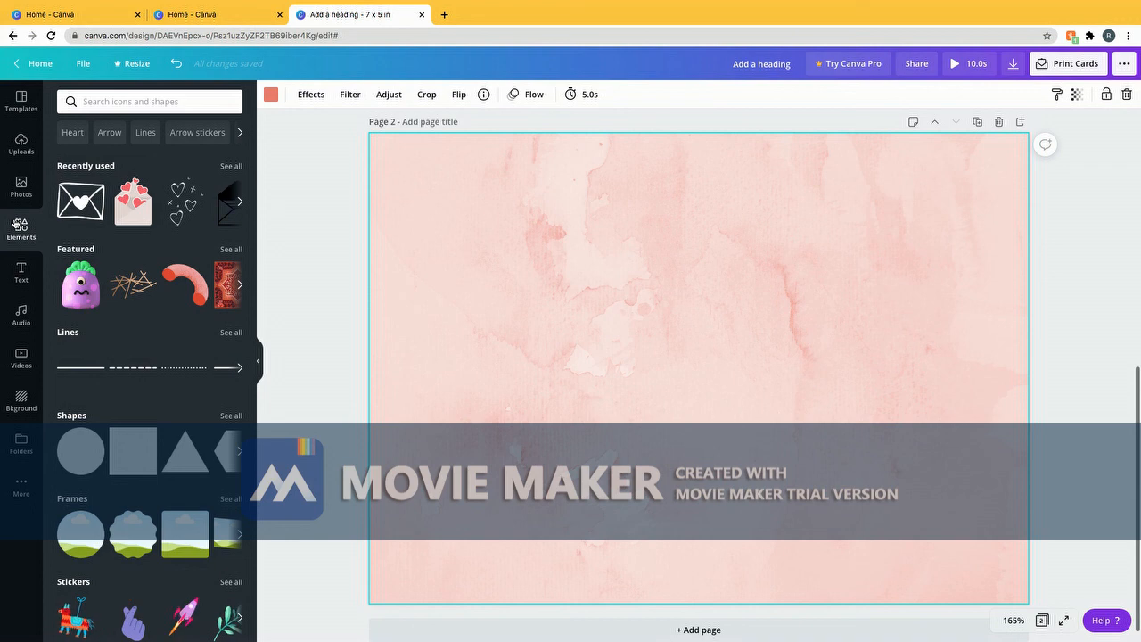
{"action": "left_click", "coordinate": [112, 104]}
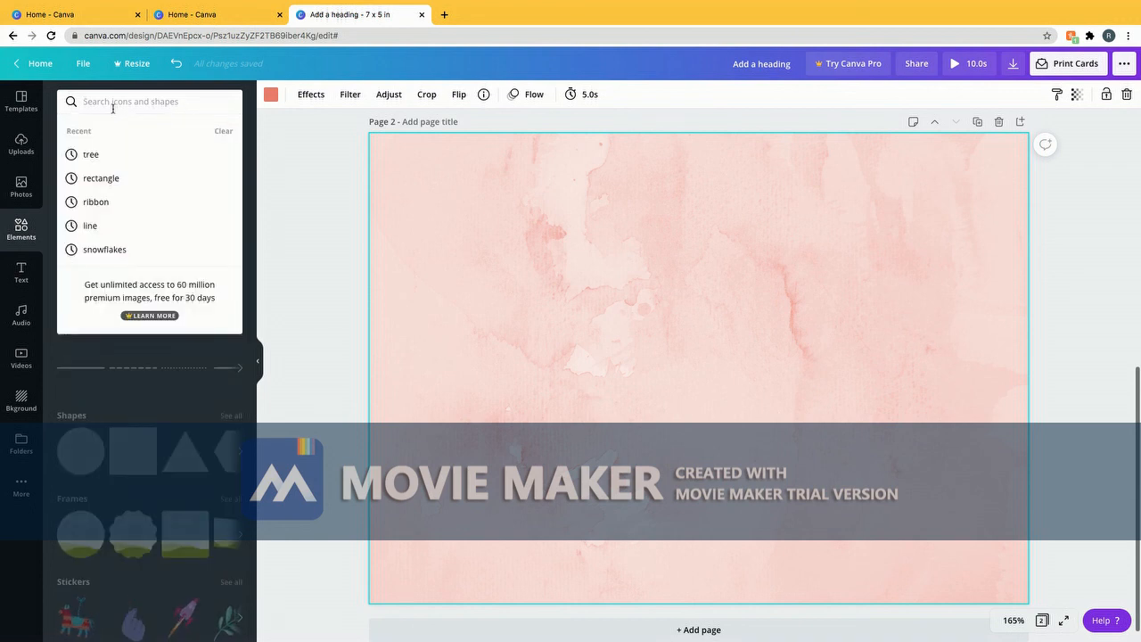
{"action": "type", "text": "envol"}
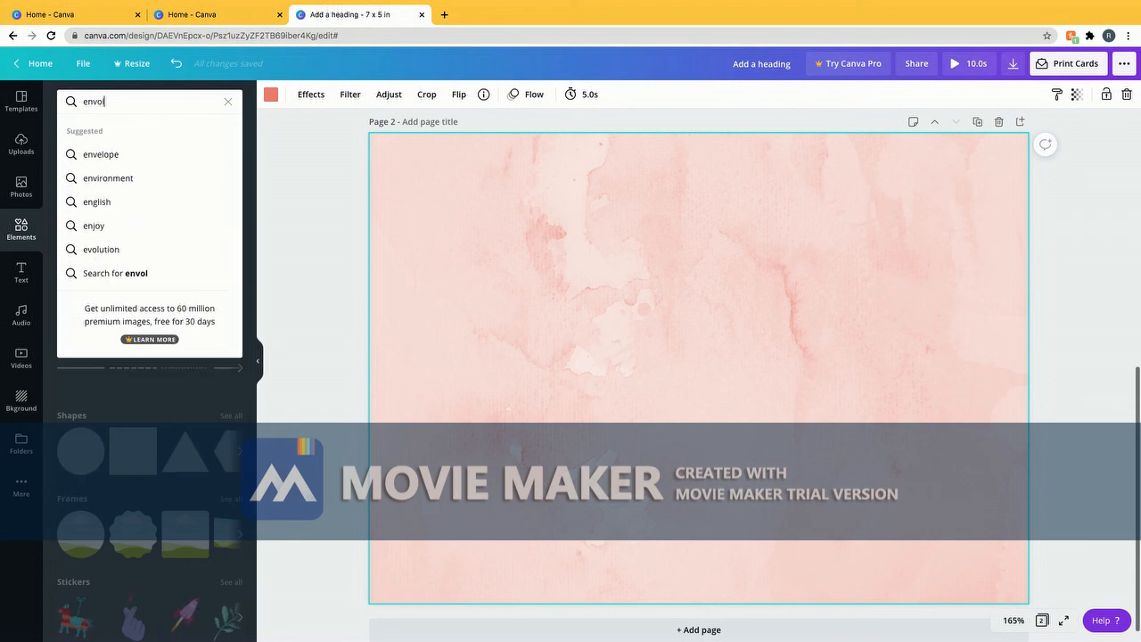
{"action": "left_click", "coordinate": [135, 153]}
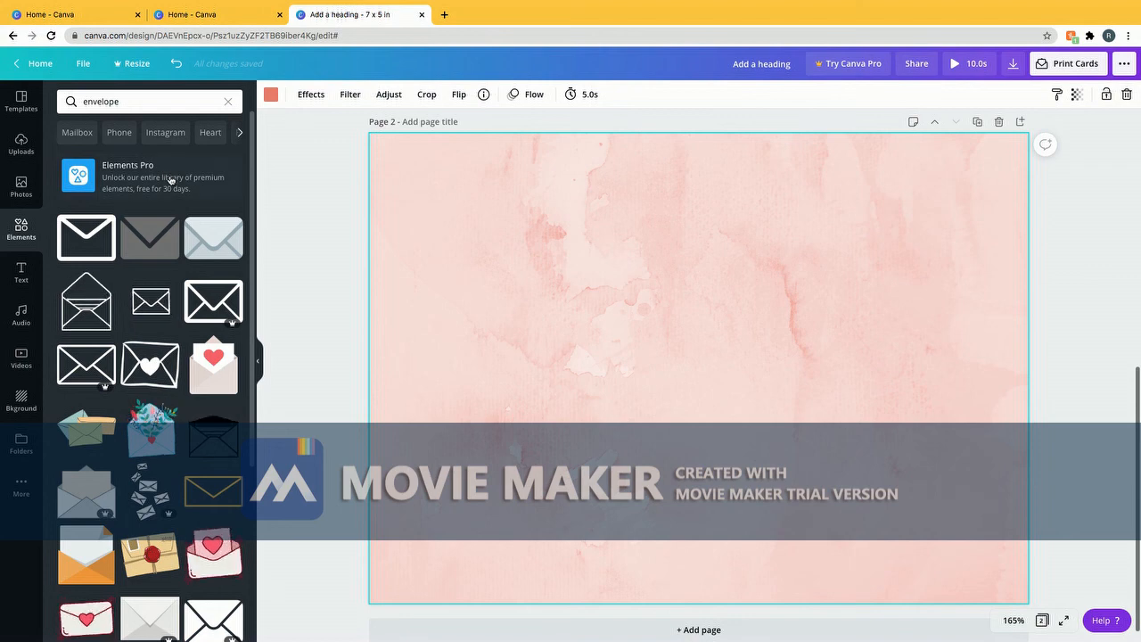
{"action": "scroll", "coordinate": [170, 180], "scroll_direction": "down", "scroll_amount": 3}
{"action": "scroll", "coordinate": [170, 180], "scroll_direction": "down", "scroll_amount": 5}
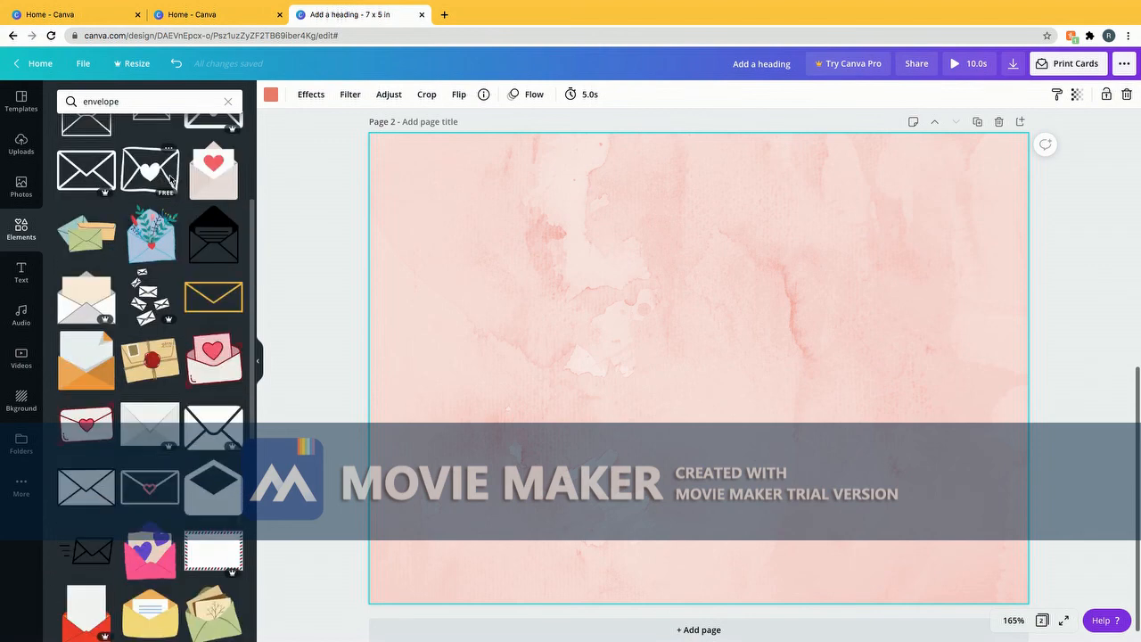
{"action": "scroll", "coordinate": [170, 180], "scroll_direction": "down", "scroll_amount": 3}
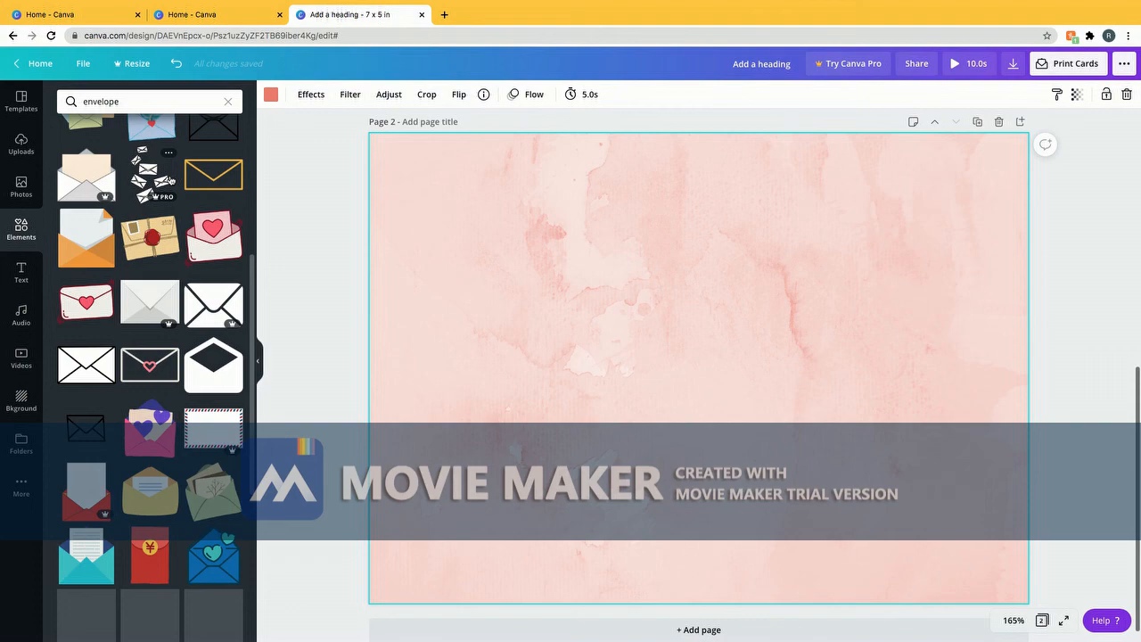
{"action": "scroll", "coordinate": [170, 180], "scroll_direction": "down", "scroll_amount": 3}
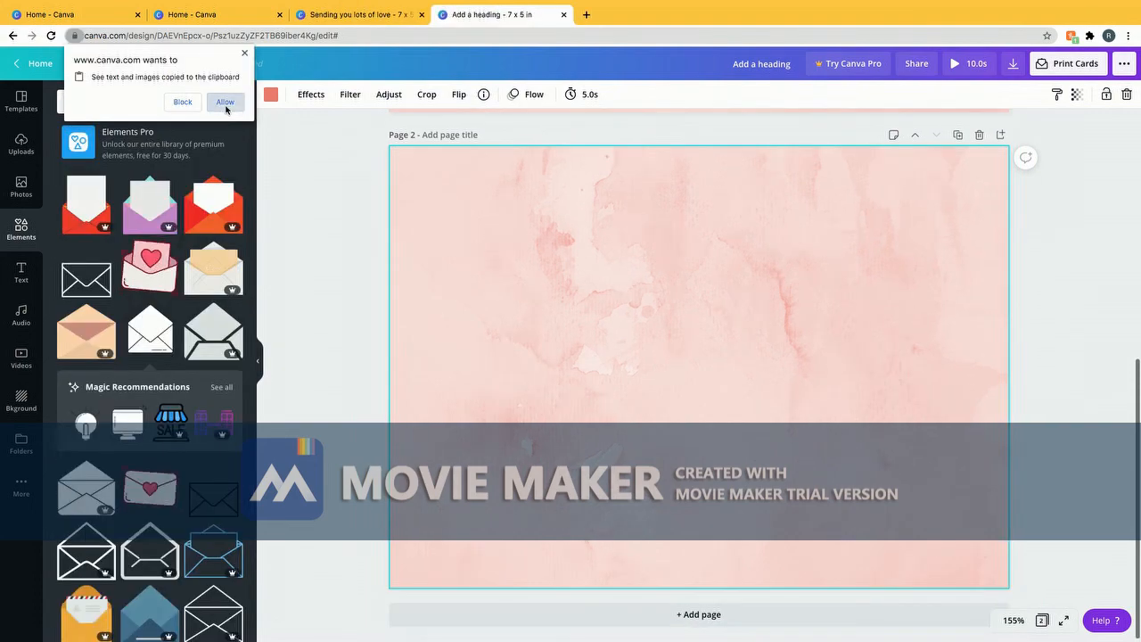
Place the black open envelope on page 2 and replace the elements search with 'hea'
{"action": "left_click", "coordinate": [224, 102]}
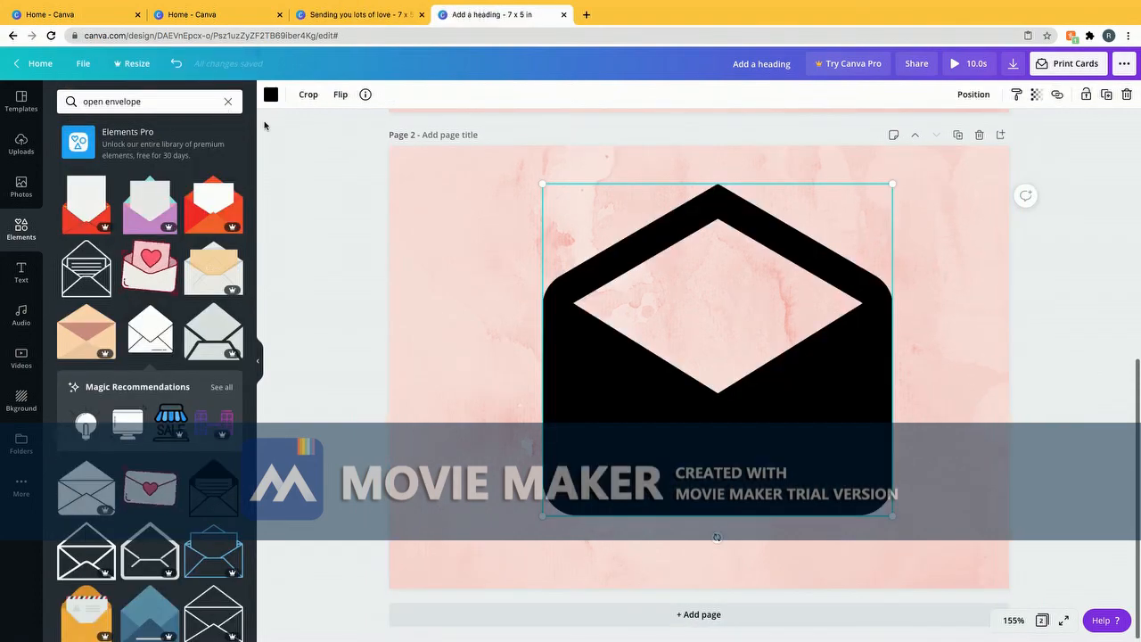
{"action": "left_click_drag", "start_coordinate": [712, 358], "coordinate": [713, 395]}
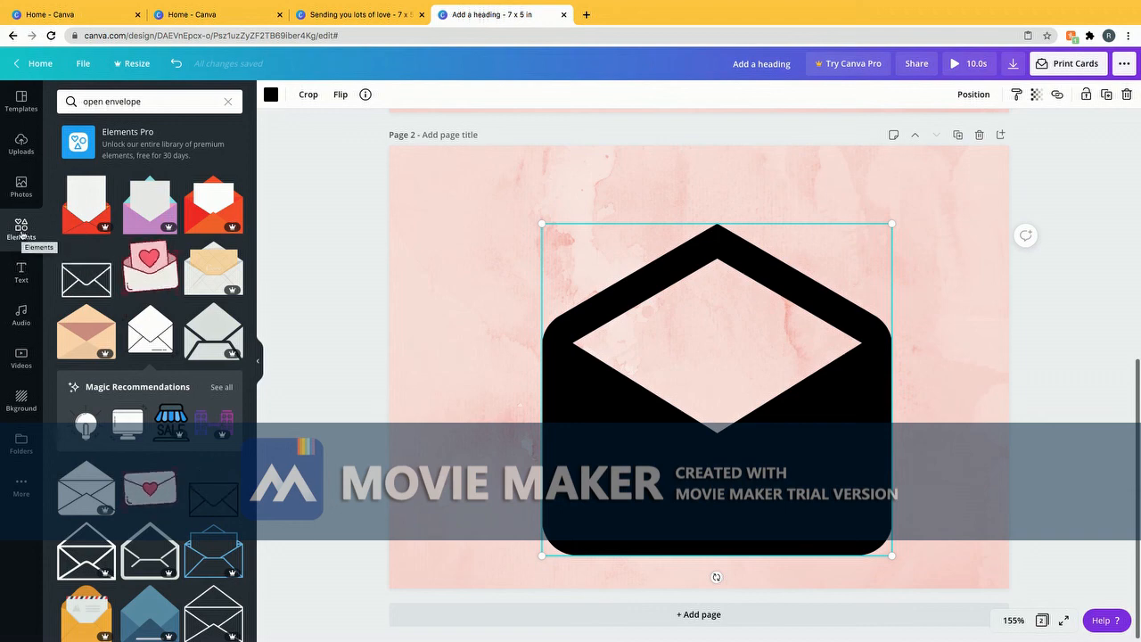
{"action": "left_click", "coordinate": [177, 101]}
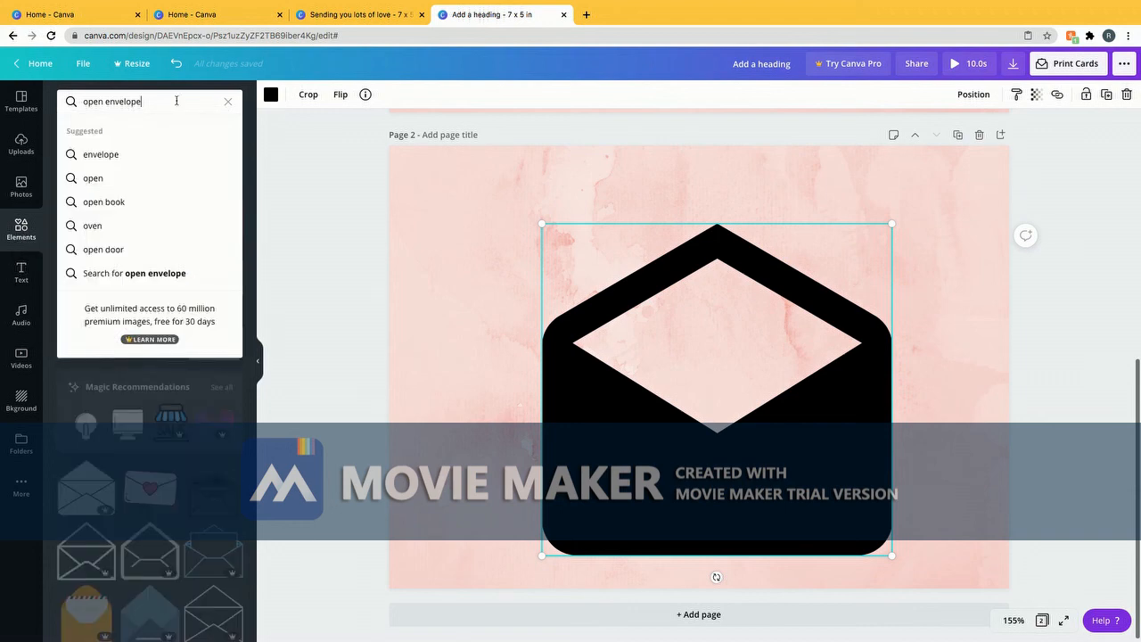
{"action": "key", "text": "BackSpace"}
{"action": "key", "text": "BackSpace"}
{"action": "key", "text": "BackSpace"}
{"action": "key", "text": "BackSpace"}
{"action": "key", "text": "BackSpace"}
{"action": "key", "text": "BackSpace"}
{"action": "key", "text": "BackSpace"}
{"action": "key", "text": "BackSpace"}
{"action": "key", "text": "BackSpace"}
{"action": "key", "text": "BackSpace"}
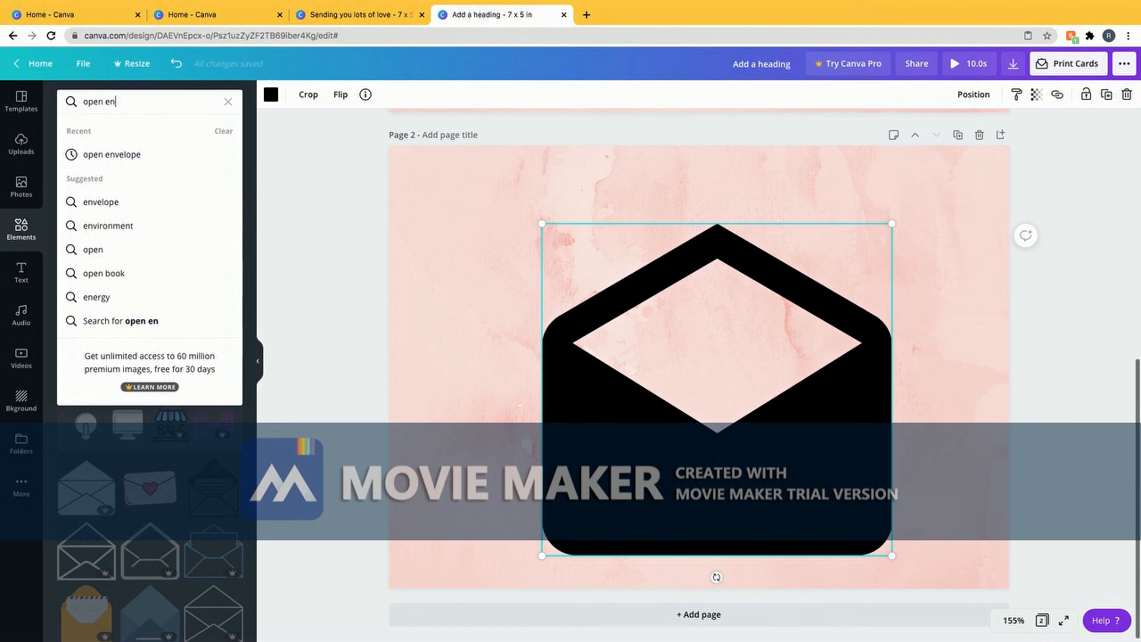
{"action": "key", "text": "BackSpace"}
{"action": "key", "text": "BackSpace"}
{"action": "key", "text": "BackSpace"}
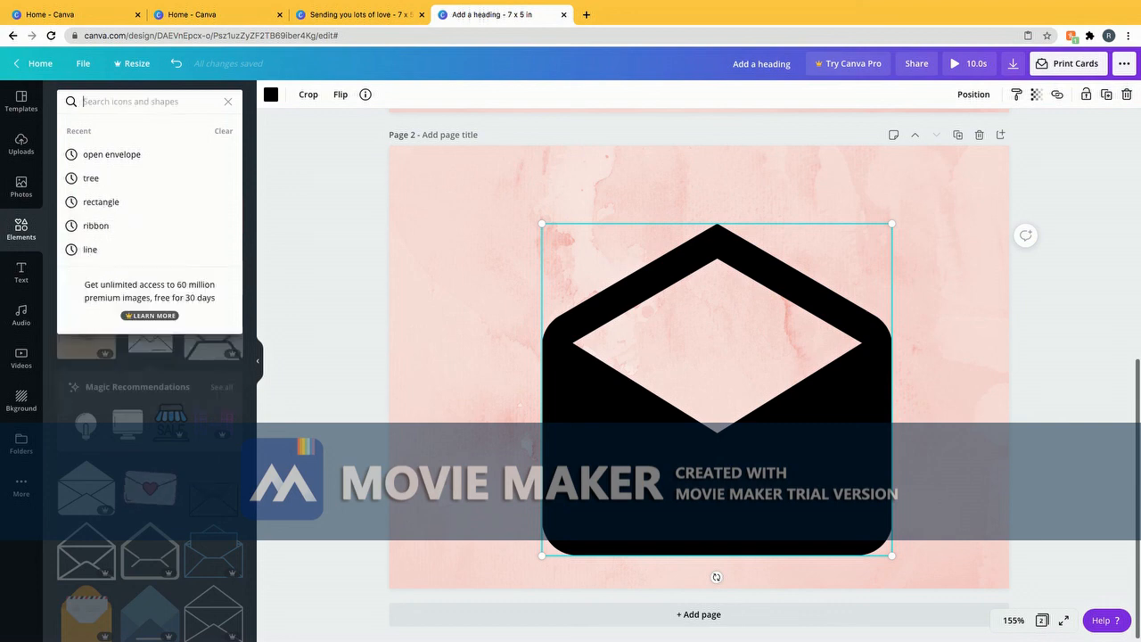
{"action": "type", "text": "heart"}
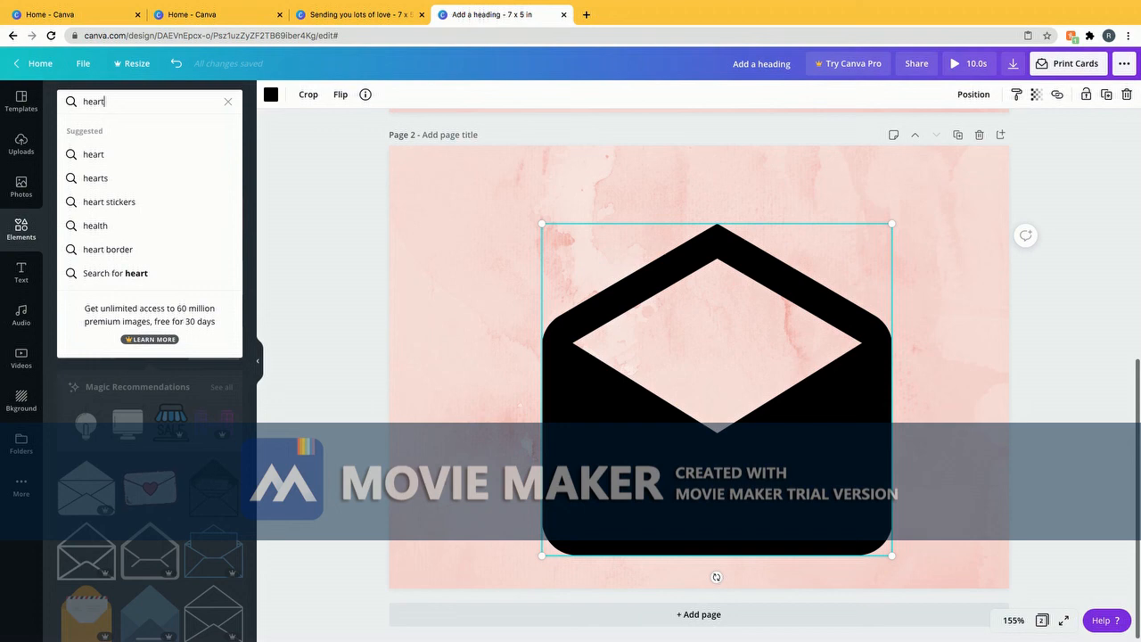
Search for hearts and scatter four heart-and-cross doodles around and over the envelope
{"action": "key", "text": "Return"}
{"action": "scroll", "coordinate": [138, 346], "scroll_direction": "down", "scroll_amount": 3}
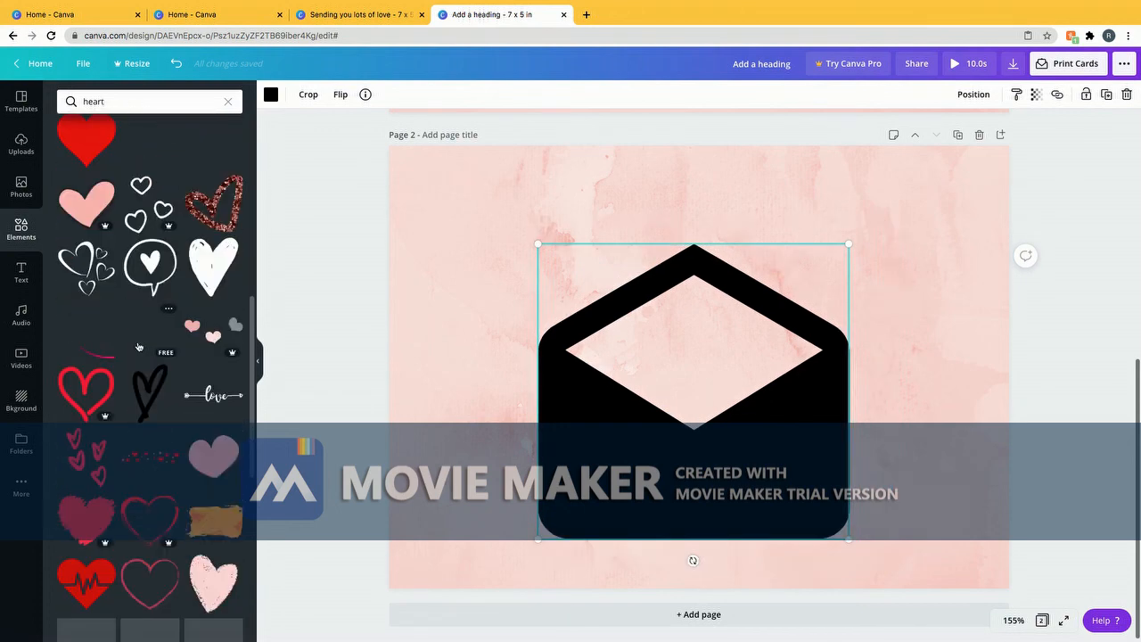
{"action": "scroll", "coordinate": [139, 346], "scroll_direction": "down", "scroll_amount": 5}
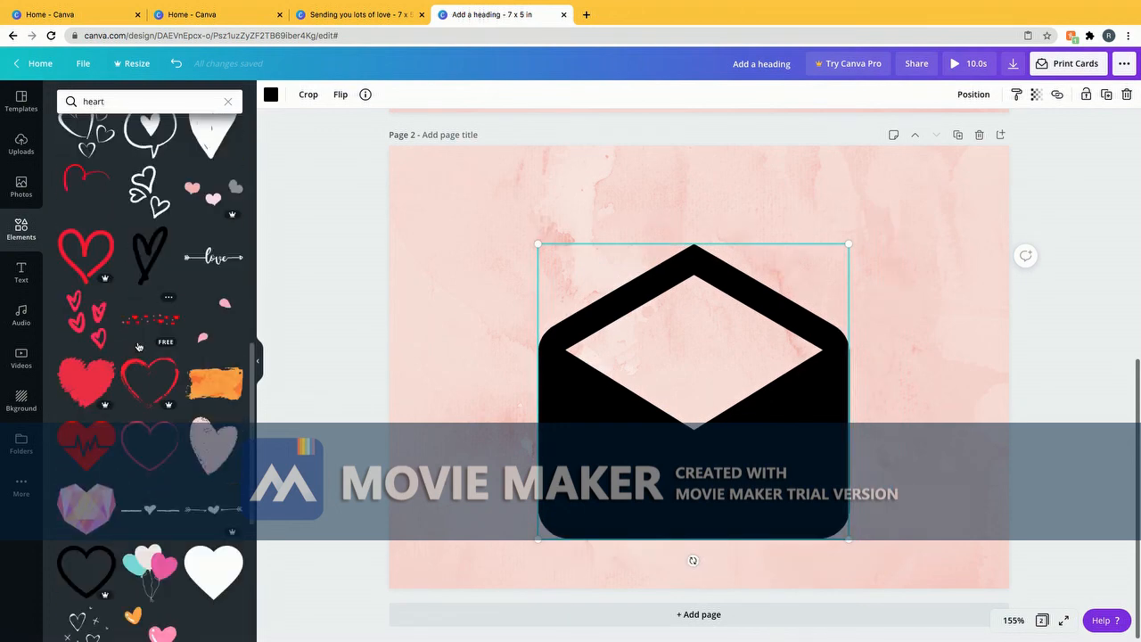
{"action": "scroll", "coordinate": [138, 346], "scroll_direction": "down", "scroll_amount": 2}
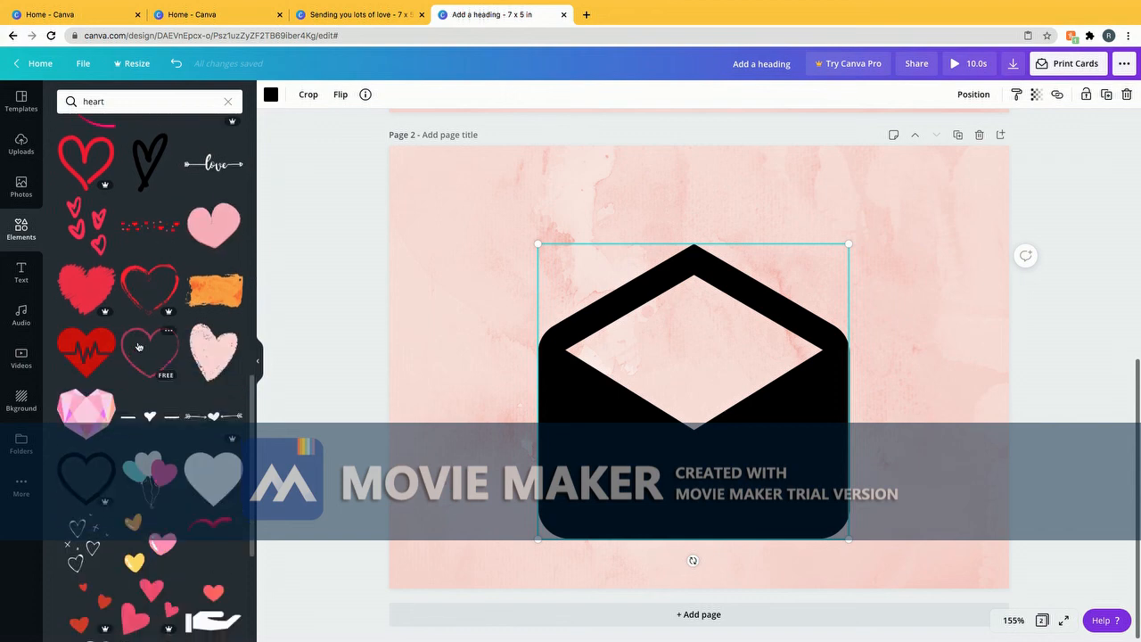
{"action": "left_click", "coordinate": [90, 548]}
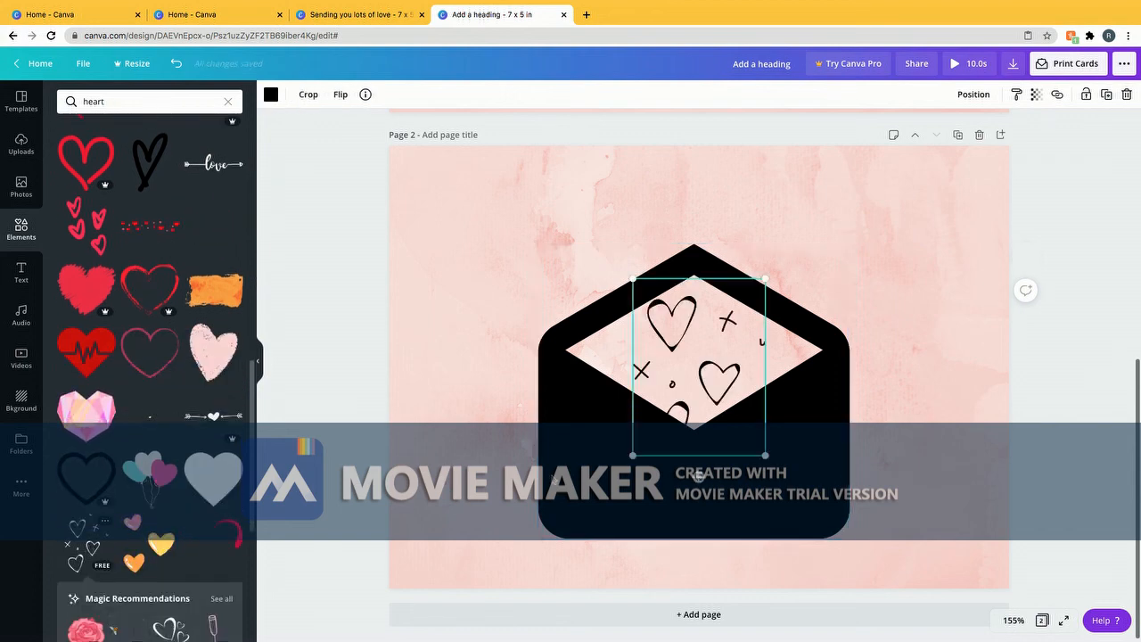
{"action": "key", "text": "ctrl+d"}
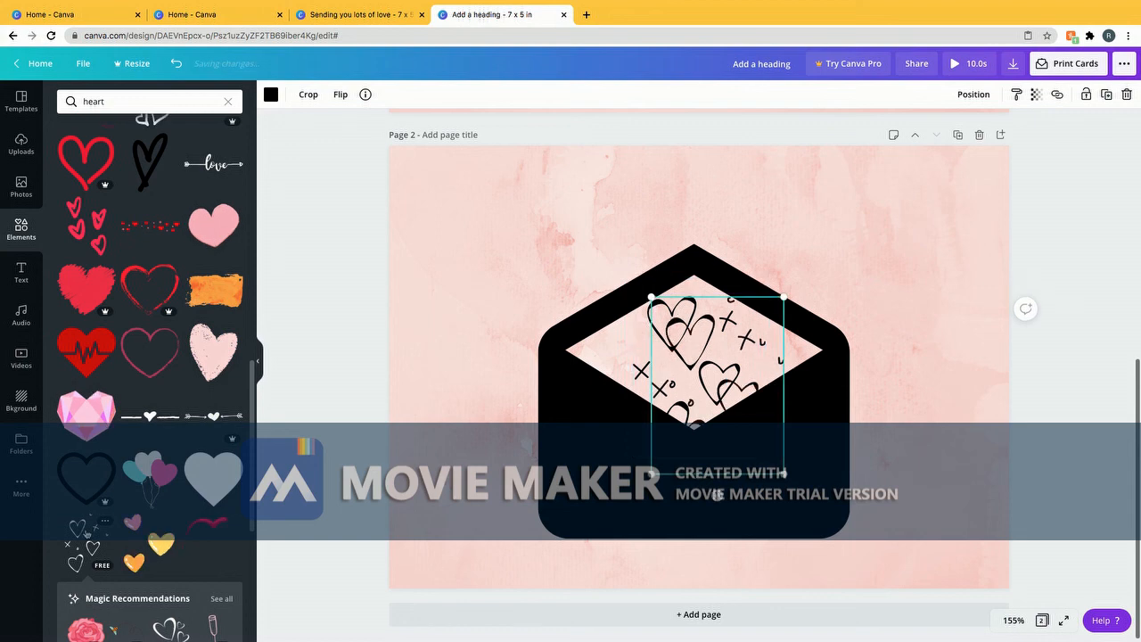
{"action": "mouse_move", "coordinate": [707, 451]}
{"action": "left_mouse_down"}
{"action": "mouse_move", "coordinate": [838, 334]}
{"action": "mouse_move", "coordinate": [801, 381]}
{"action": "left_mouse_up"}
{"action": "left_click", "coordinate": [86, 545]}
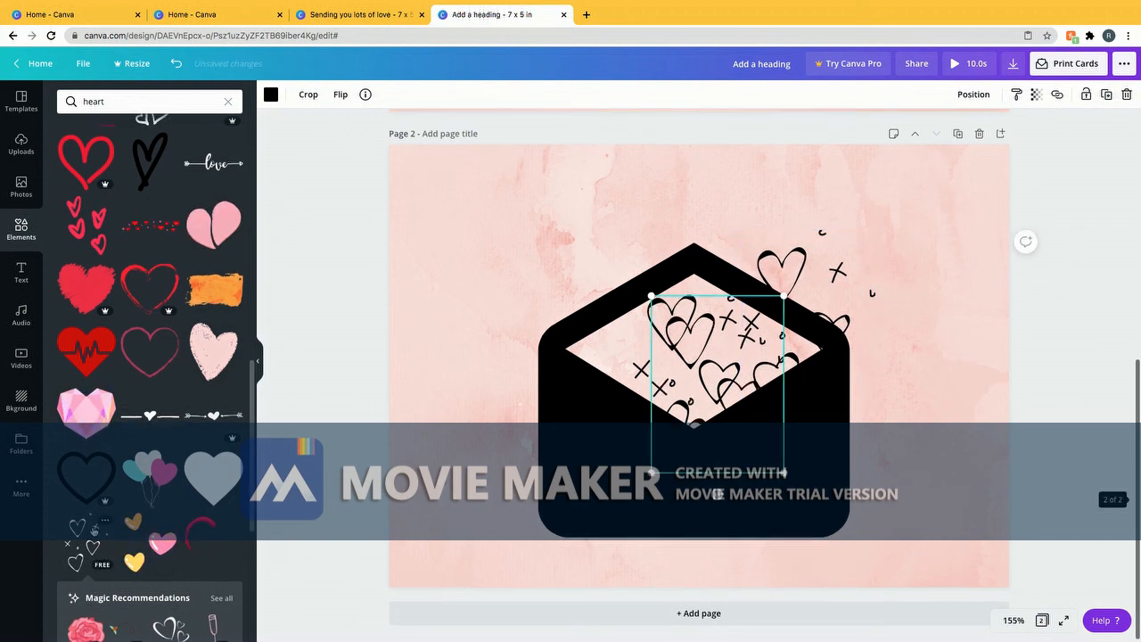
{"action": "mouse_move", "coordinate": [666, 375]}
{"action": "left_mouse_down"}
{"action": "mouse_move", "coordinate": [518, 325]}
{"action": "mouse_move", "coordinate": [583, 335]}
{"action": "mouse_move", "coordinate": [577, 325]}
{"action": "left_mouse_up"}
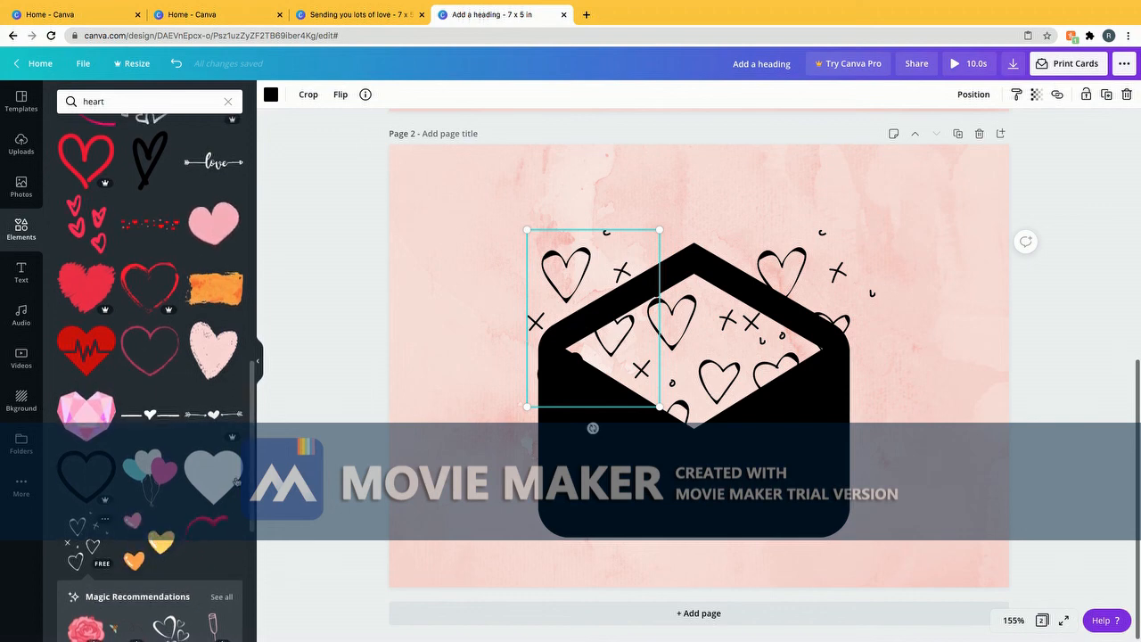
{"action": "mouse_move", "coordinate": [642, 279]}
{"action": "left_mouse_down"}
{"action": "mouse_move", "coordinate": [697, 223]}
{"action": "mouse_move", "coordinate": [664, 181]}
{"action": "mouse_move", "coordinate": [661, 197]}
{"action": "left_mouse_up"}
{"action": "left_click_drag", "start_coordinate": [588, 257], "coordinate": [588, 257]}
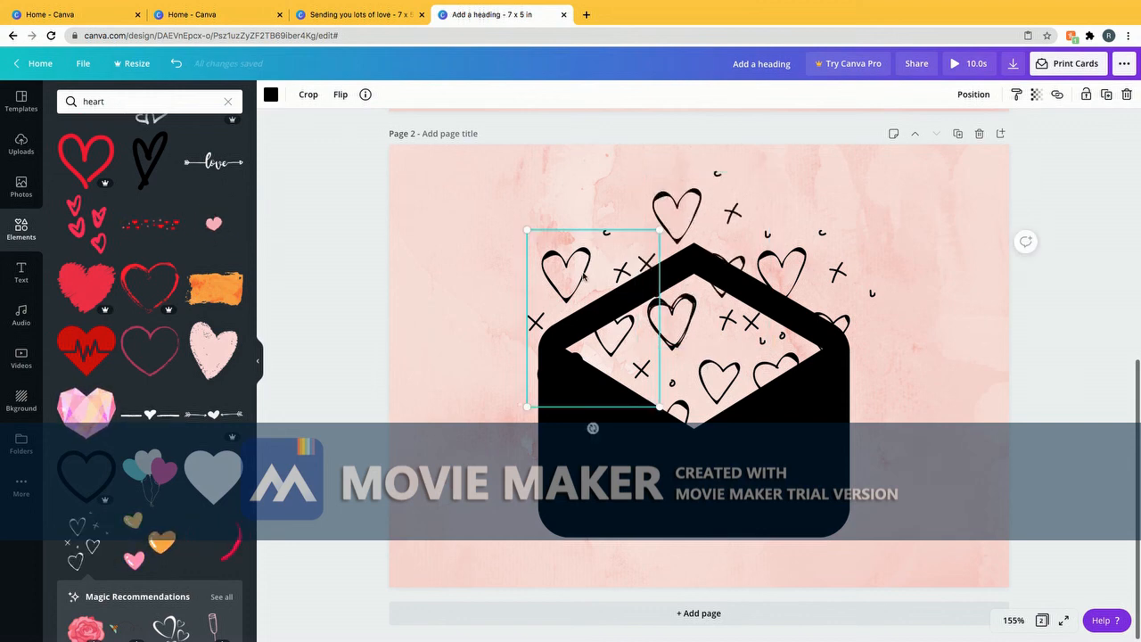
Recolour all four heart doodles coral using the Document Colors swatch
{"action": "left_click", "coordinate": [271, 95]}
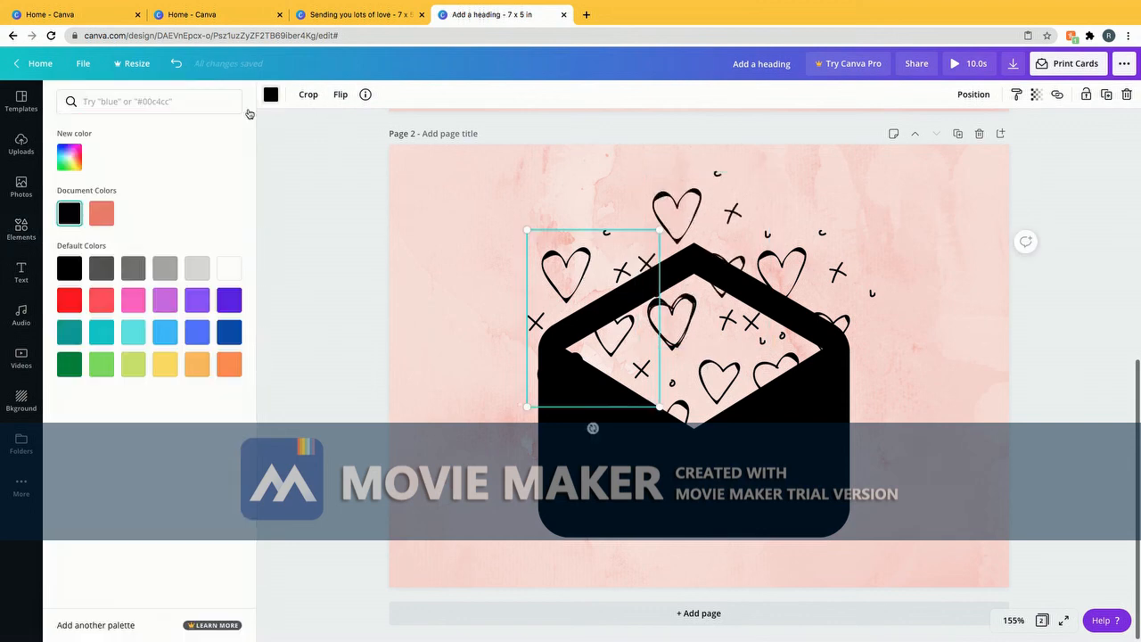
{"action": "left_click", "coordinate": [105, 217]}
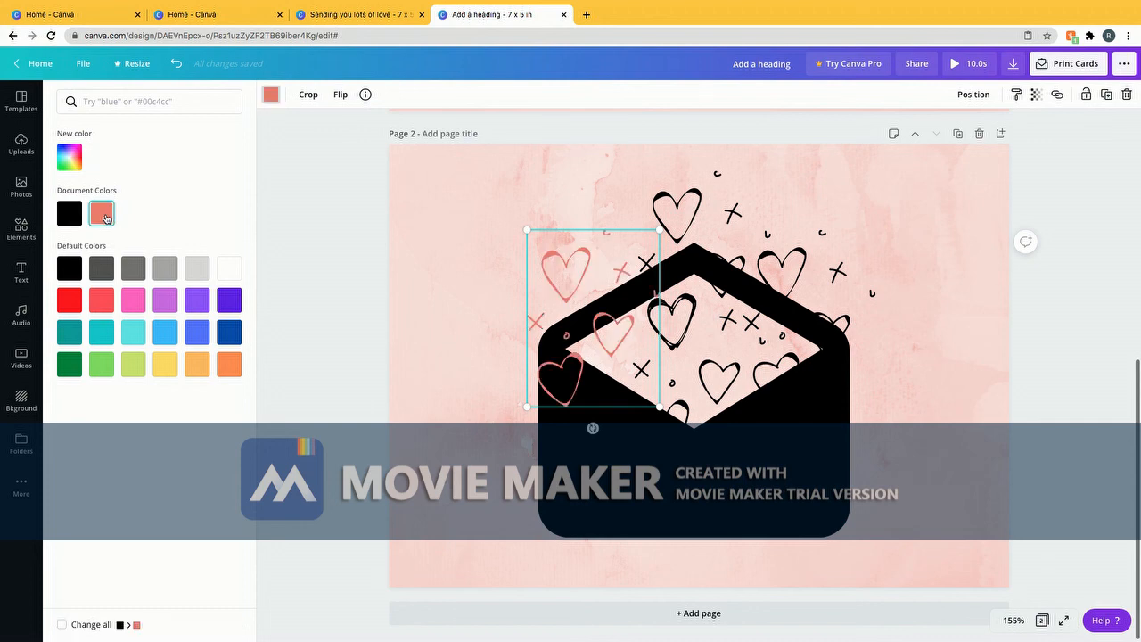
{"action": "left_click", "coordinate": [704, 242]}
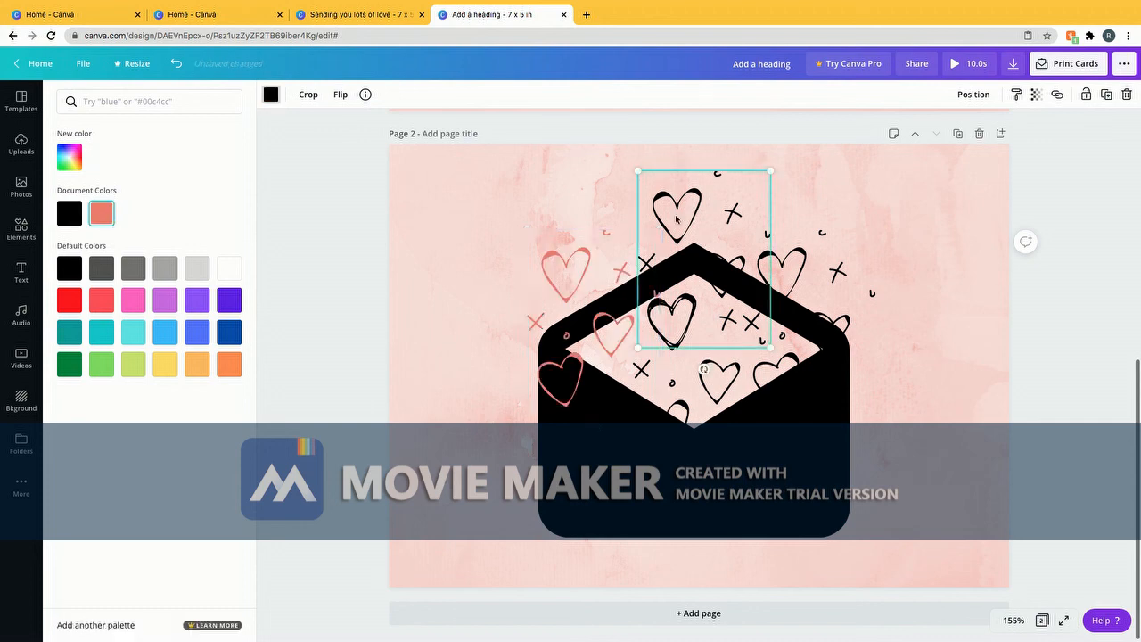
{"action": "left_click", "coordinate": [102, 213]}
{"action": "left_click", "coordinate": [661, 379]}
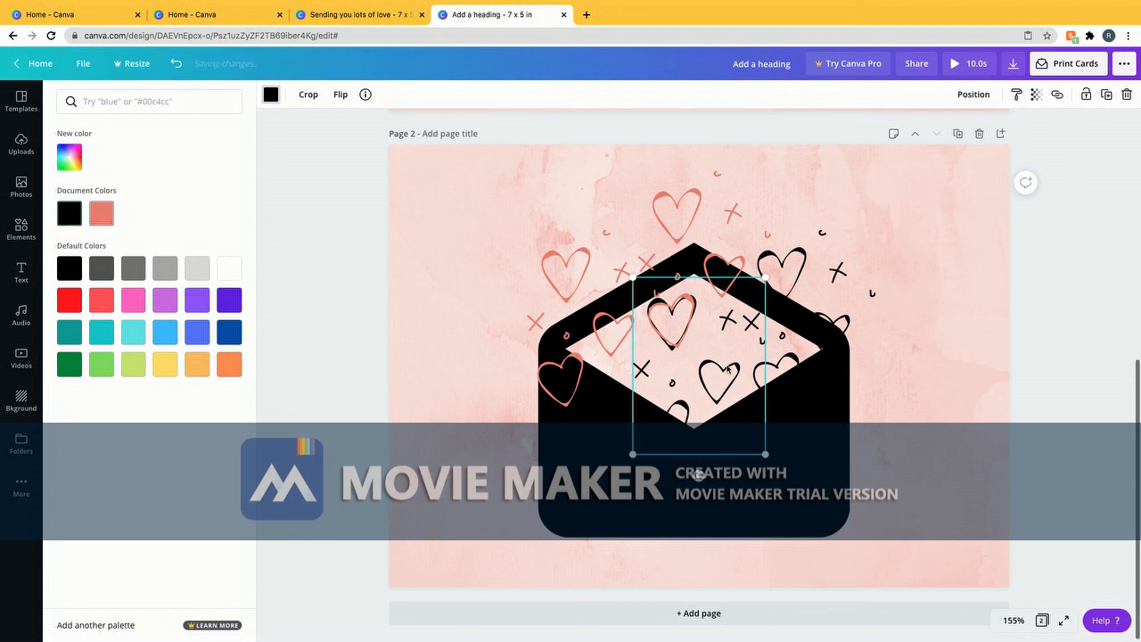
{"action": "left_click", "coordinate": [101, 213]}
{"action": "left_click", "coordinate": [804, 256]}
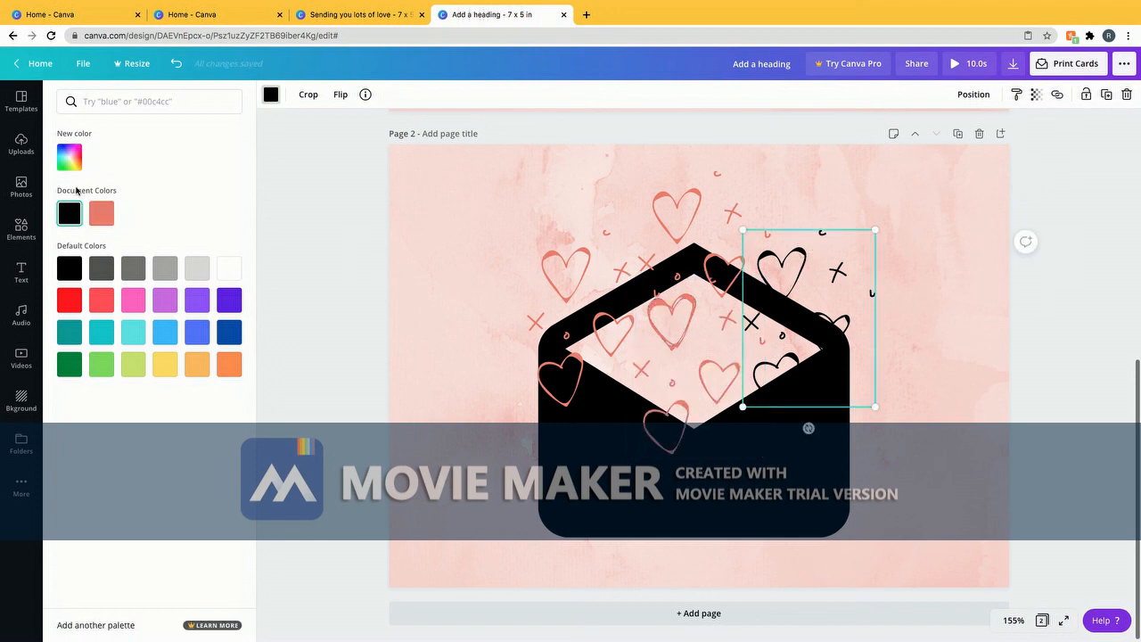
{"action": "left_click", "coordinate": [102, 213]}
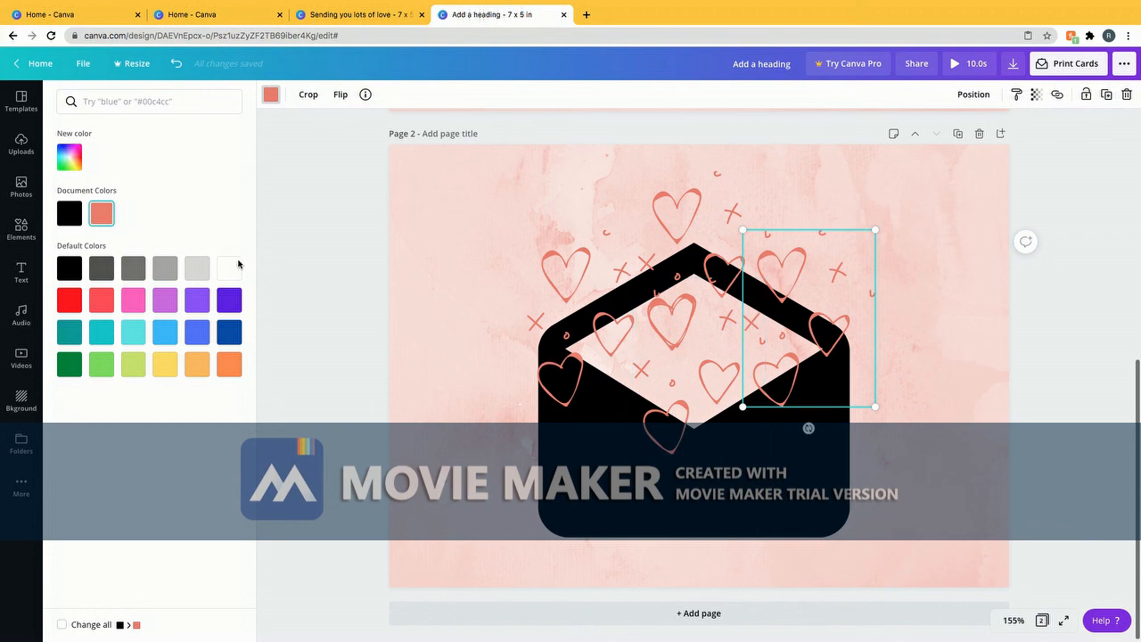
{"action": "left_click", "coordinate": [919, 308]}
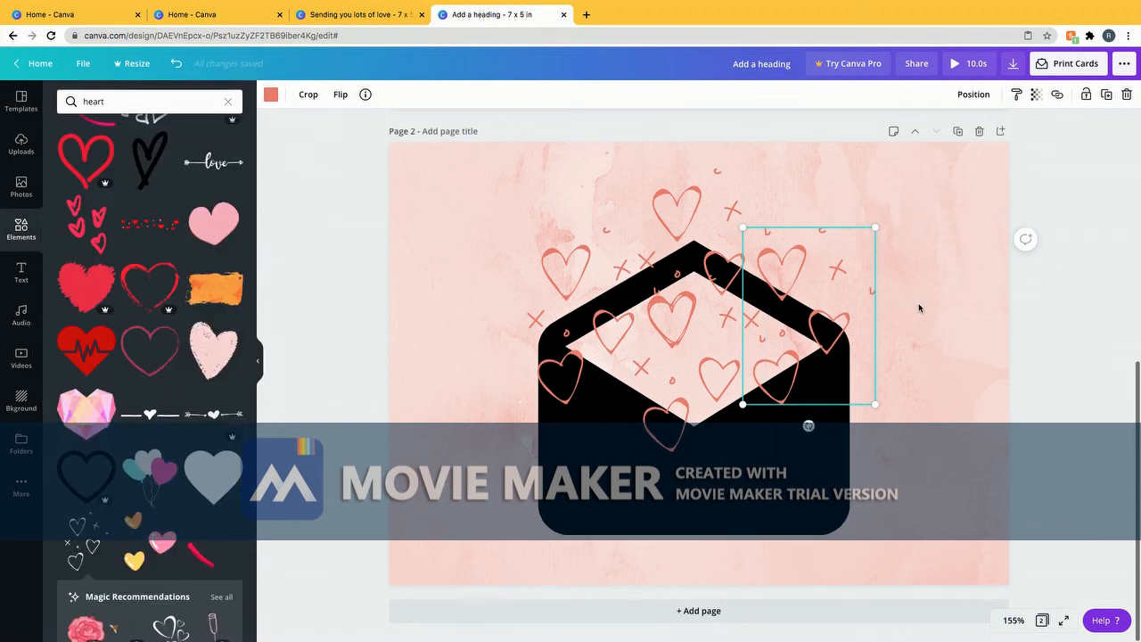
Play the card's 10-second animation as a full-screen preview
{"action": "scroll", "coordinate": [919, 308], "scroll_direction": "up", "scroll_amount": 5}
{"action": "scroll", "coordinate": [919, 309], "scroll_direction": "down", "scroll_amount": 2}
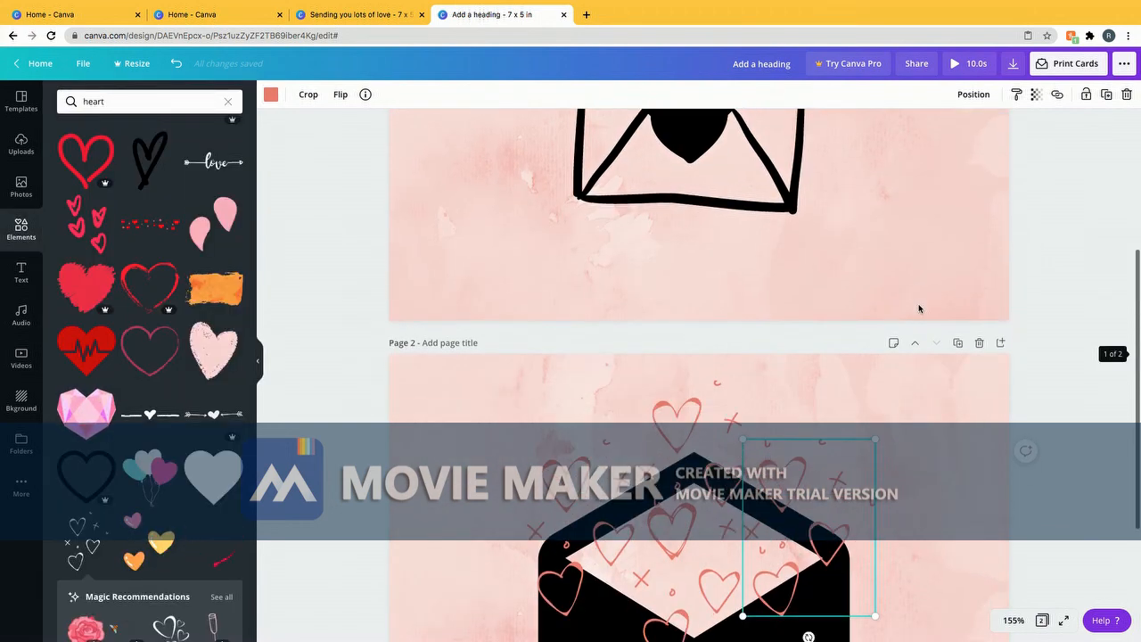
{"action": "scroll", "coordinate": [918, 309], "scroll_direction": "down", "scroll_amount": 3}
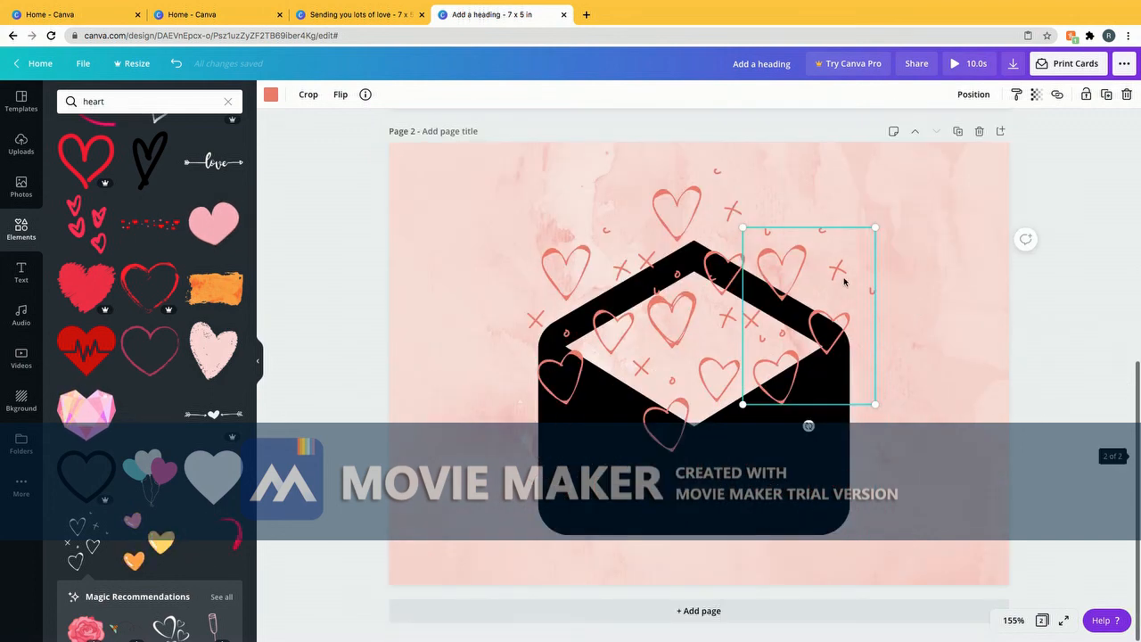
{"action": "left_click", "coordinate": [956, 64]}
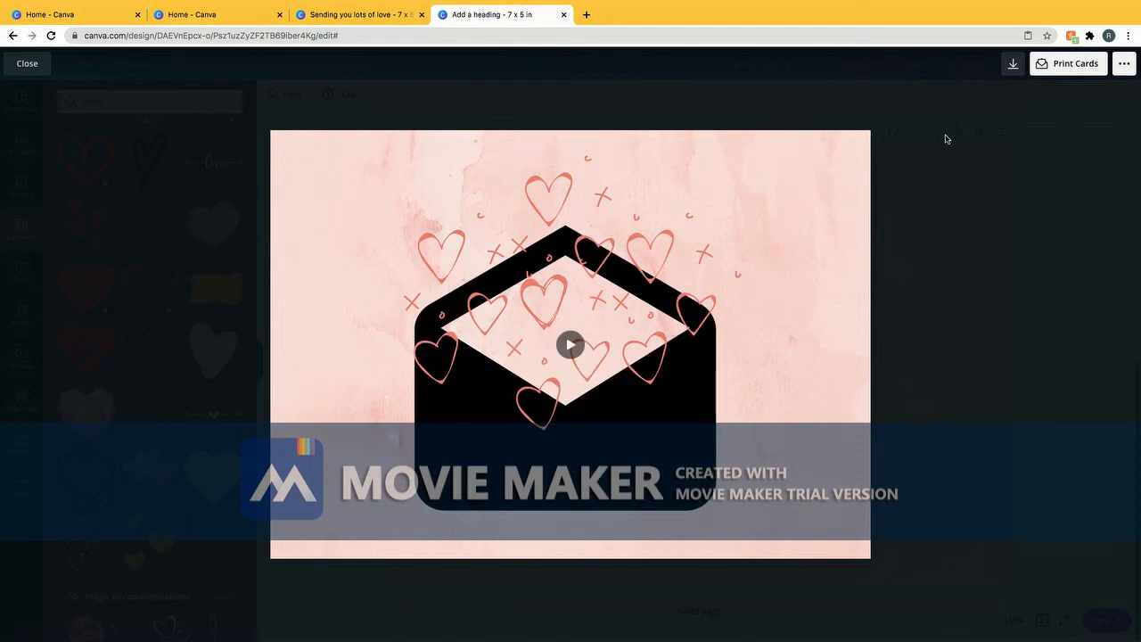
Exit the full-screen preview, select the envelope and bring up the Text options
{"action": "key", "text": "Escape"}
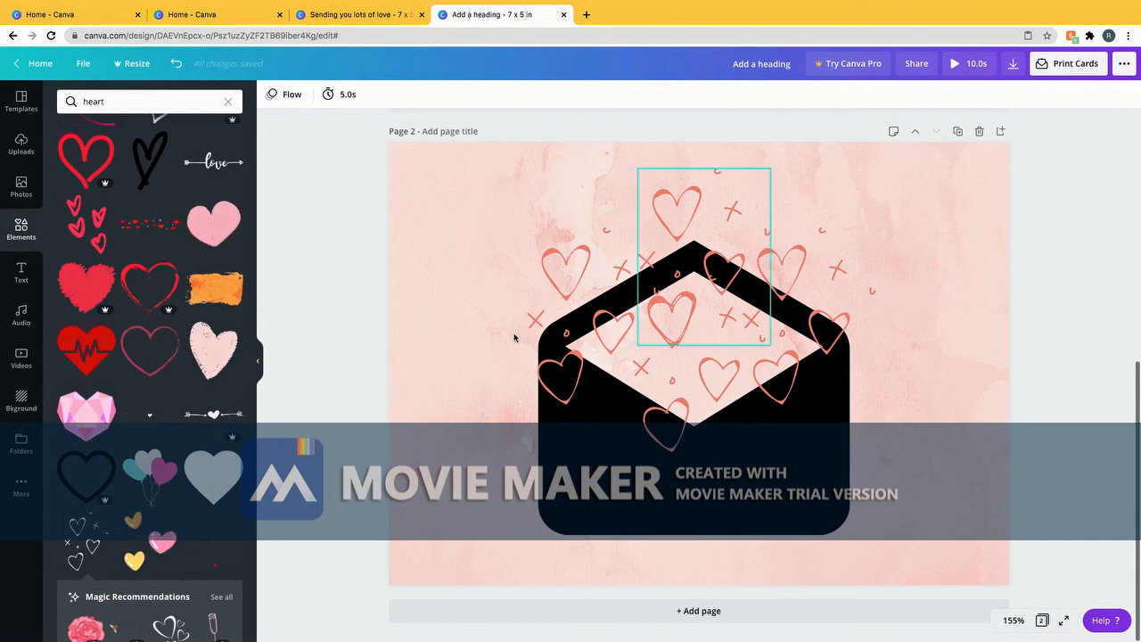
{"action": "left_click", "coordinate": [745, 495]}
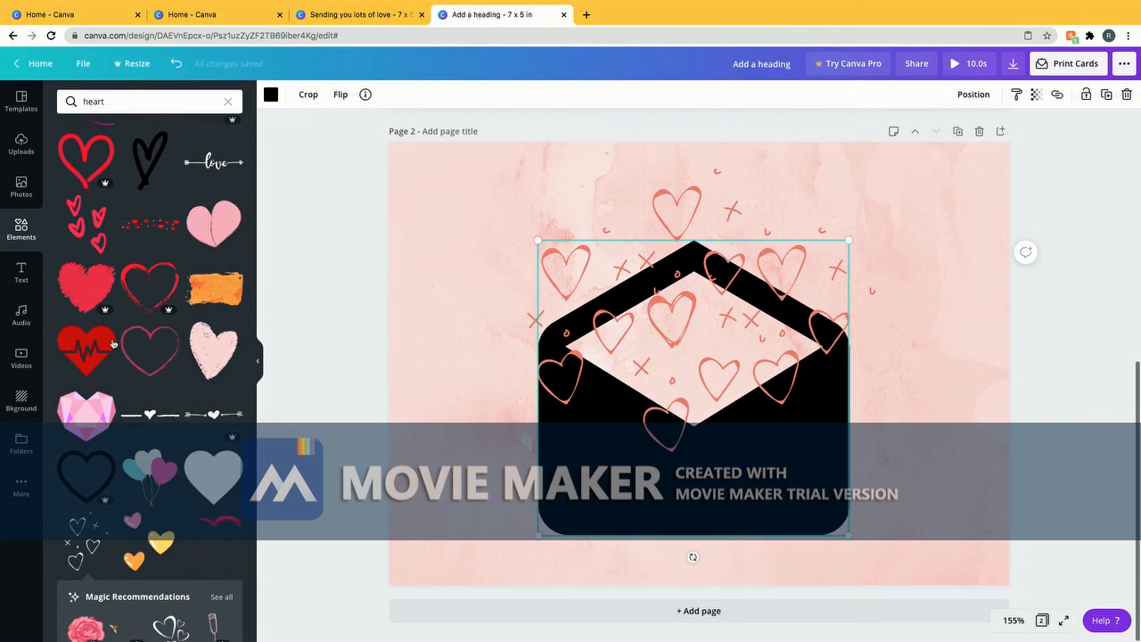
{"action": "left_click", "coordinate": [20, 276]}
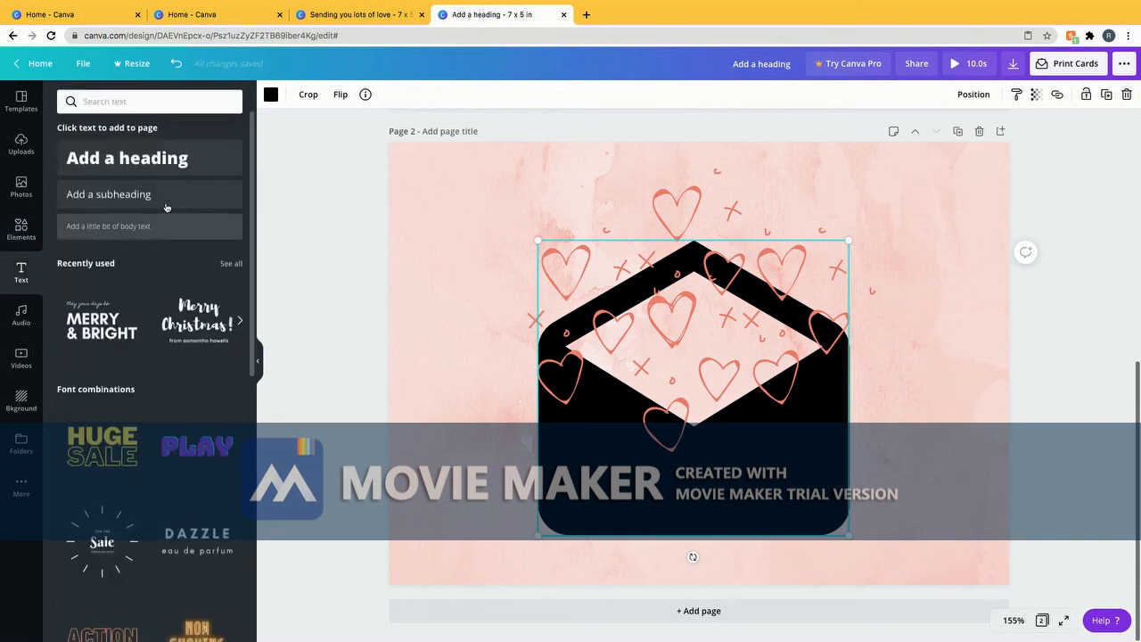
Add a heading reading 'Happy Valentines Day', move it below the envelope and highlight it
{"action": "left_click", "coordinate": [165, 158]}
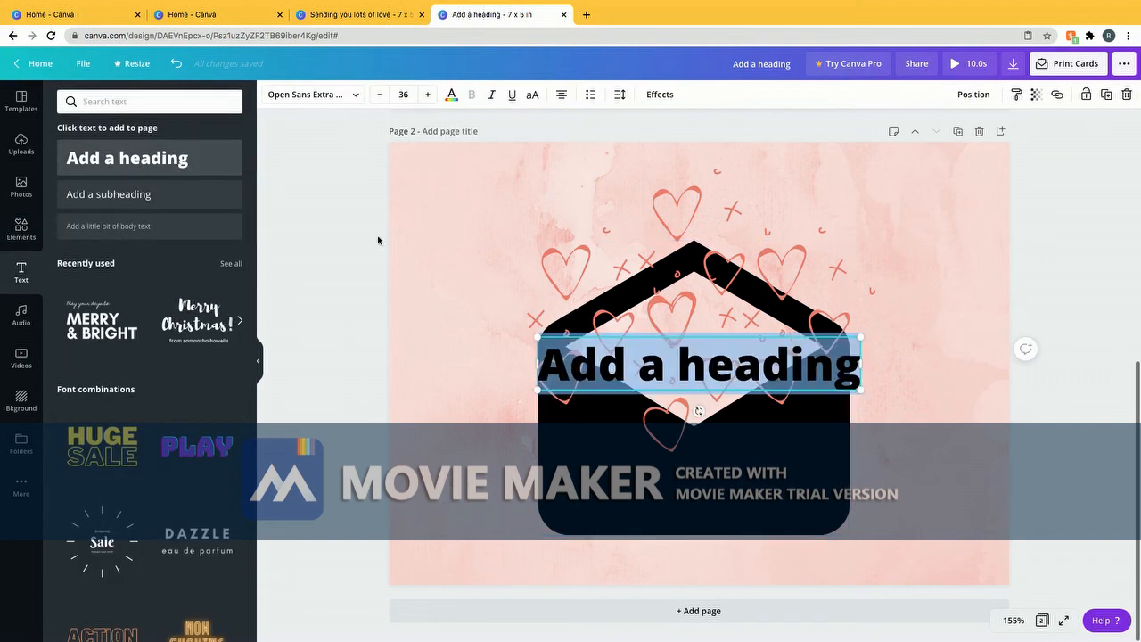
{"action": "key", "text": "BackSpace"}
{"action": "type", "text": "Ha"}
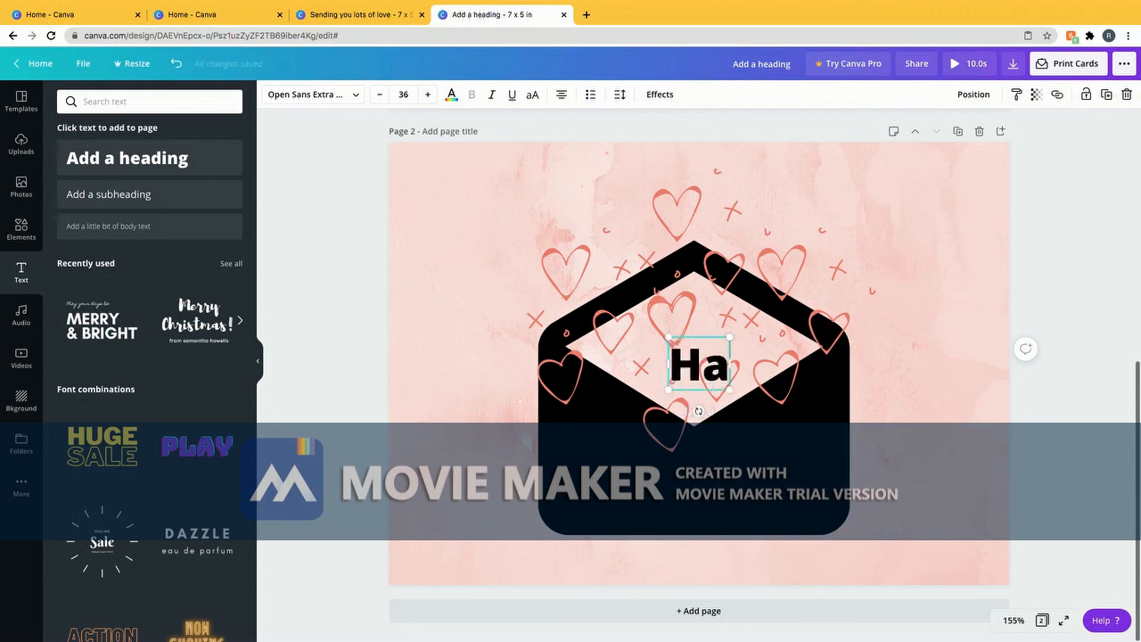
{"action": "type", "text": "ppy Va"}
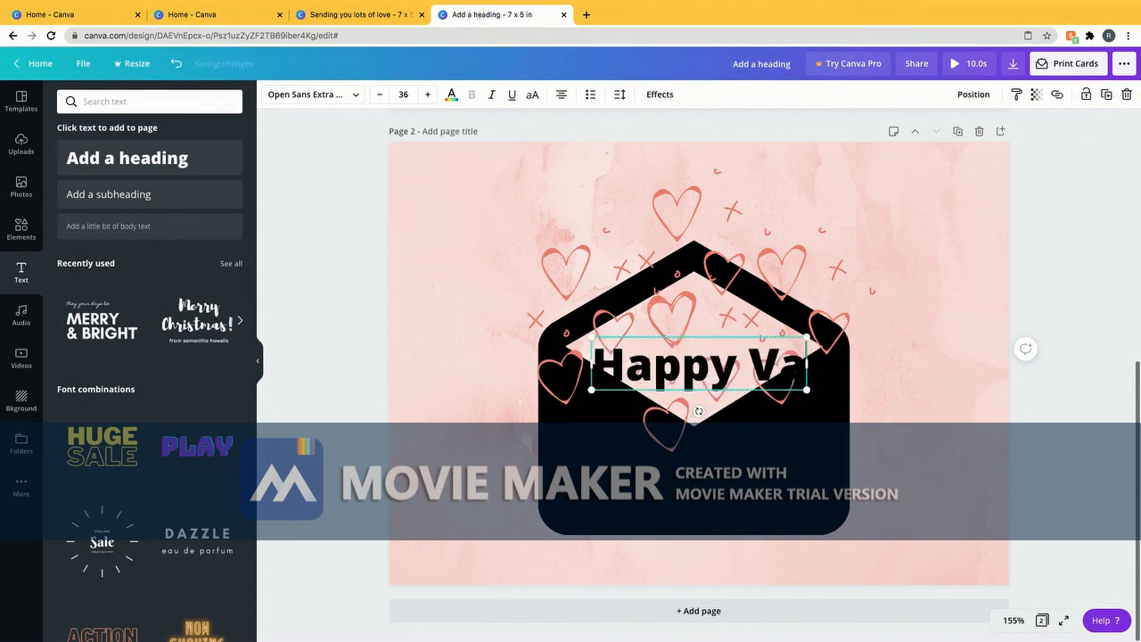
{"action": "type", "text": "lentines"}
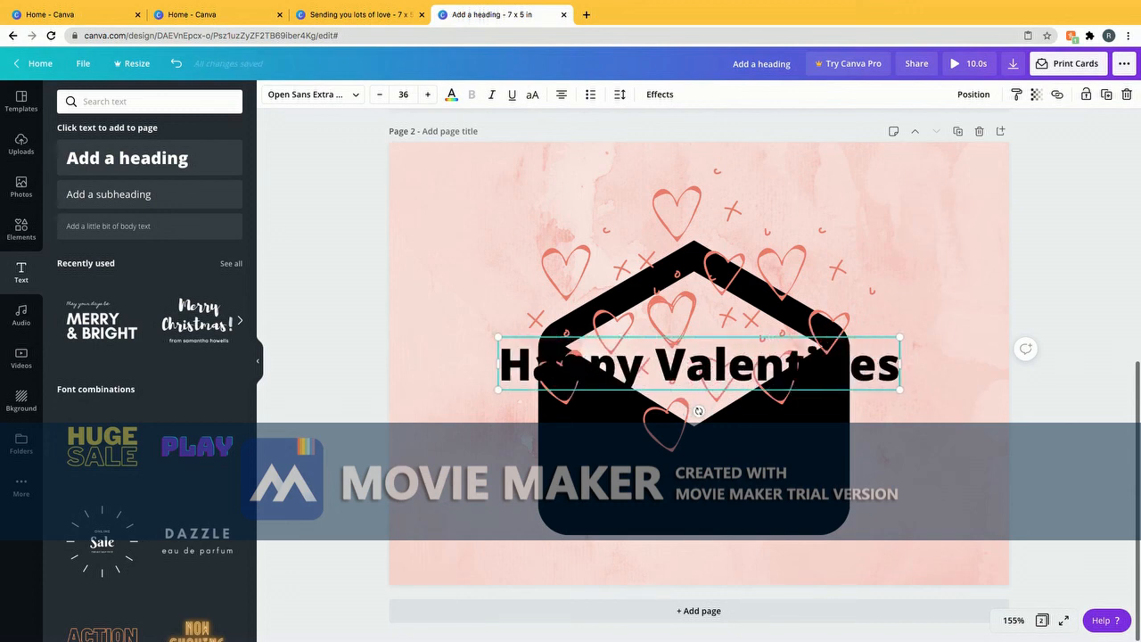
{"action": "type", "text": " Day"}
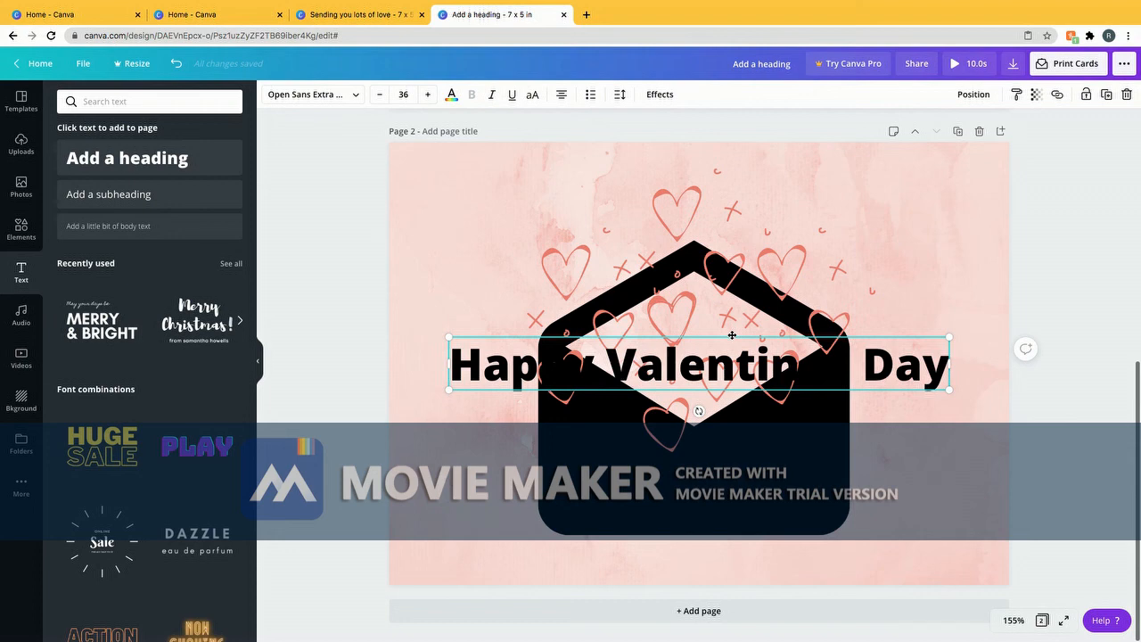
{"action": "left_click_drag", "start_coordinate": [731, 336], "coordinate": [726, 535]}
{"action": "left_click_drag", "start_coordinate": [446, 563], "coordinate": [975, 583]}
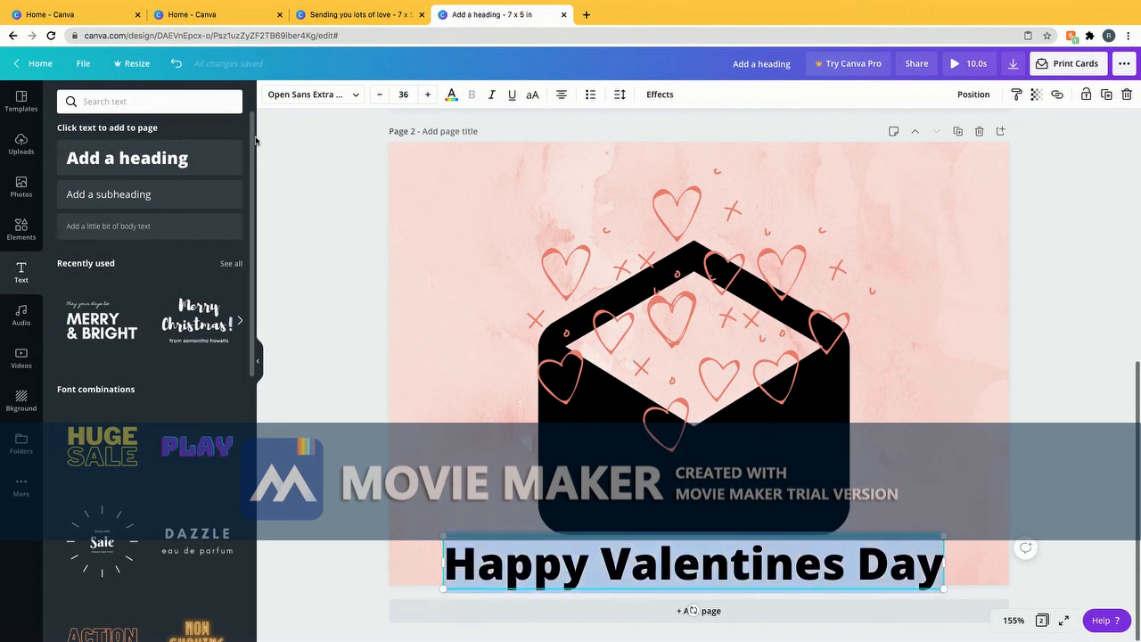
Change the heading's font to Brittany script
{"action": "left_click", "coordinate": [311, 96]}
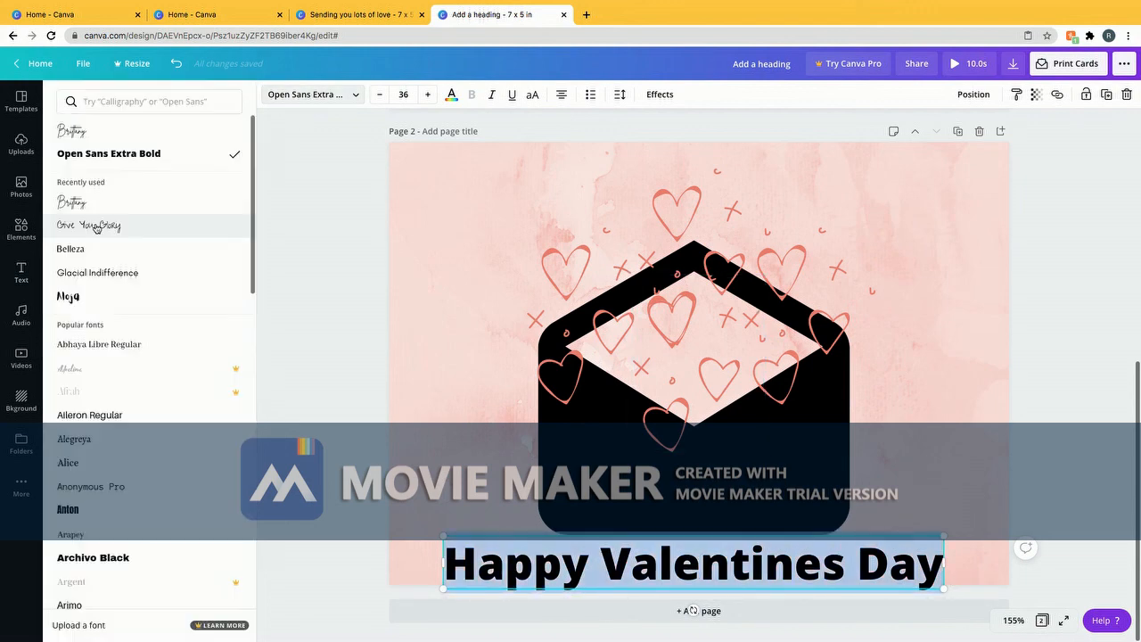
{"action": "left_click", "coordinate": [113, 207]}
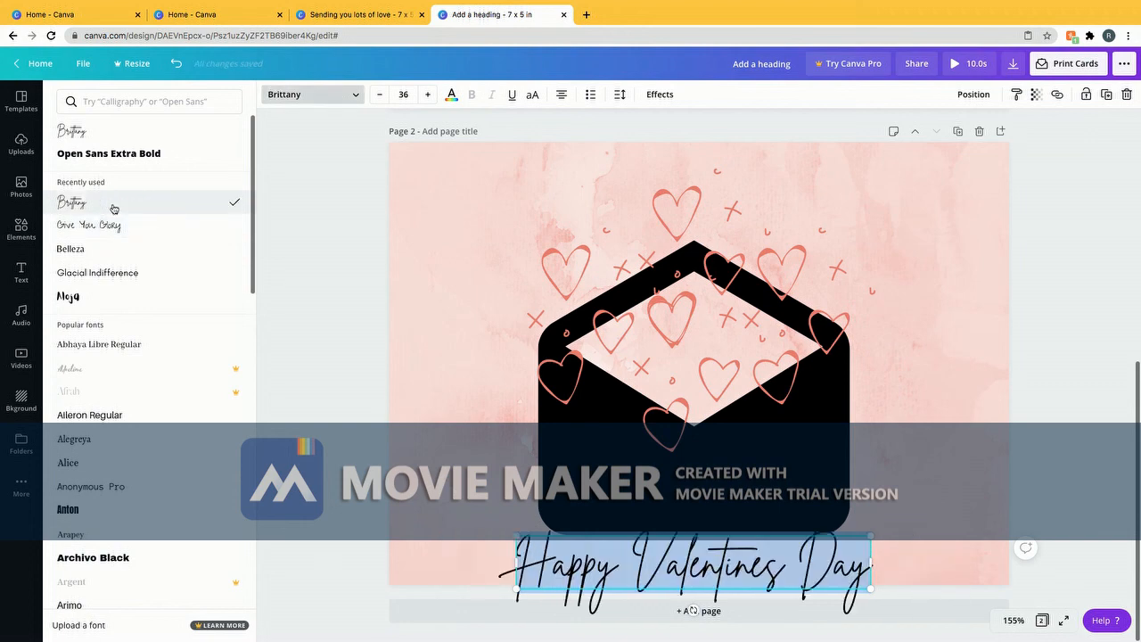
{"action": "left_click", "coordinate": [882, 560]}
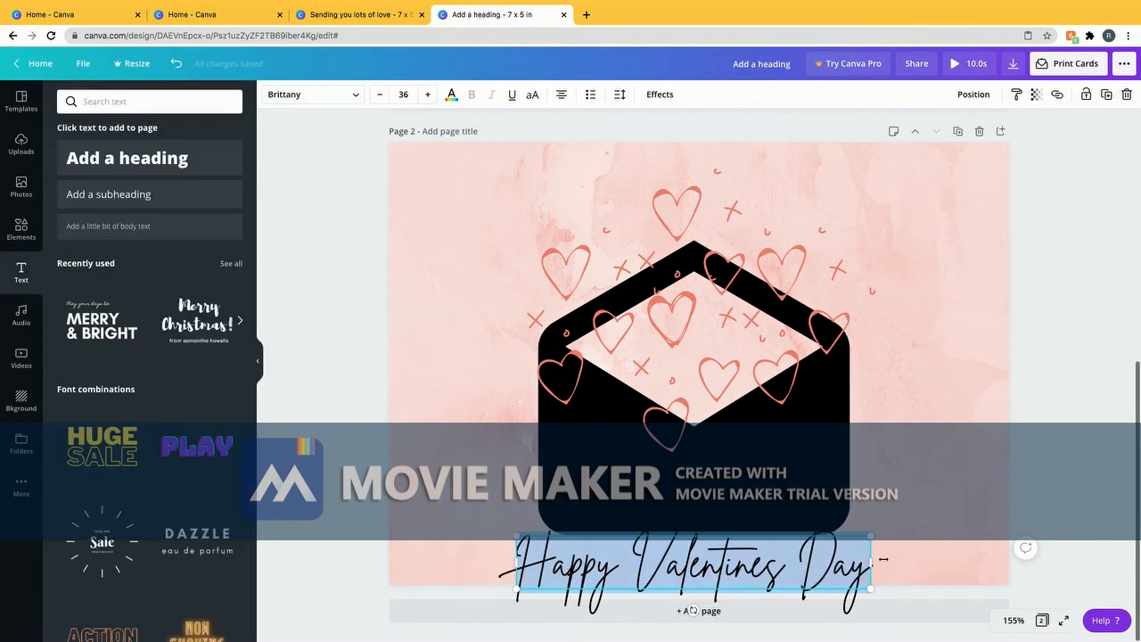
Widen the heading's text box and move it up and left under the envelope
{"action": "left_click_drag", "start_coordinate": [871, 563], "coordinate": [910, 564]}
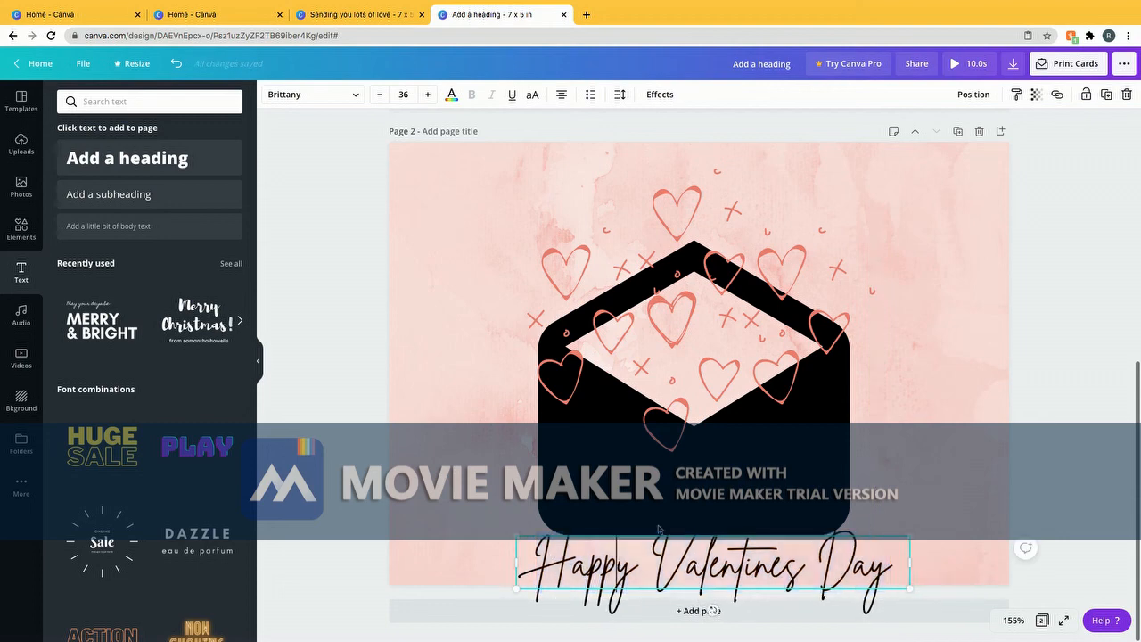
{"action": "left_click", "coordinate": [707, 496]}
{"action": "left_click", "coordinate": [704, 561]}
{"action": "left_click_drag", "start_coordinate": [704, 562], "coordinate": [680, 550]}
Nudge the envelope and heading slightly up along the centre guide, then play the preview
{"action": "left_click", "coordinate": [1025, 546]}
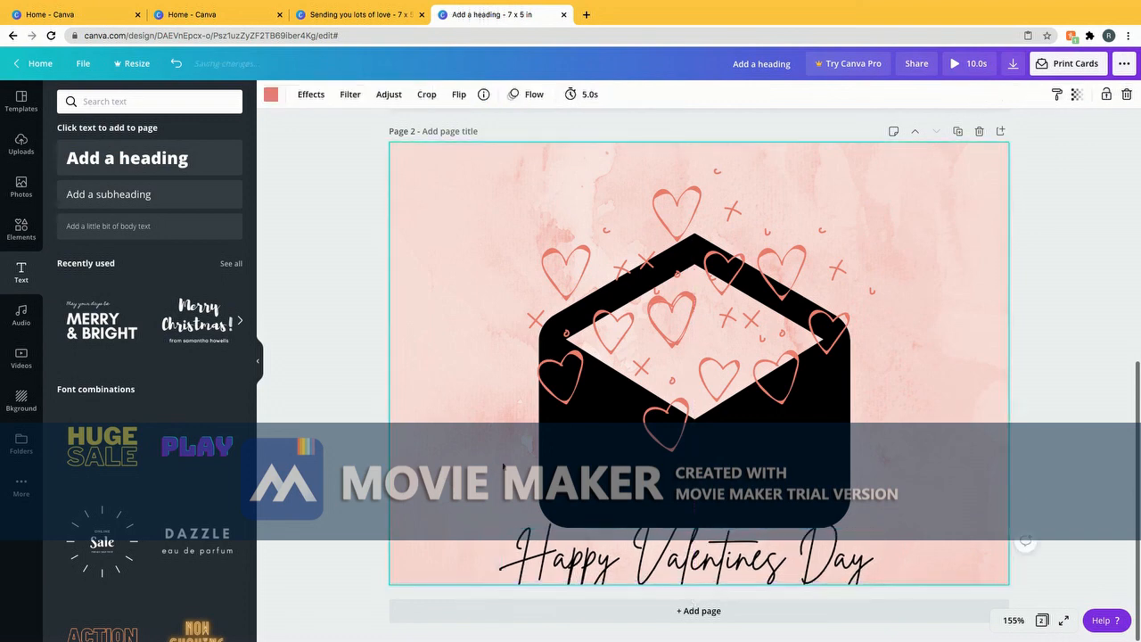
{"action": "left_click", "coordinate": [828, 473]}
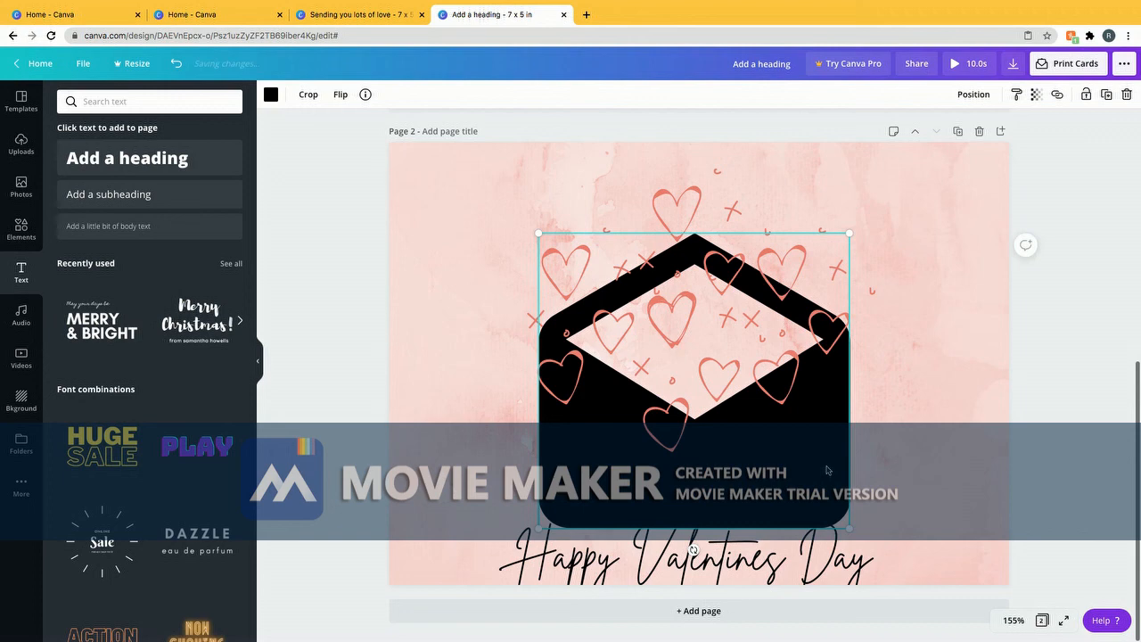
{"action": "left_click_drag", "start_coordinate": [828, 473], "coordinate": [828, 463]}
{"action": "left_click_drag", "start_coordinate": [751, 553], "coordinate": [753, 548]}
{"action": "left_click", "coordinate": [909, 463]}
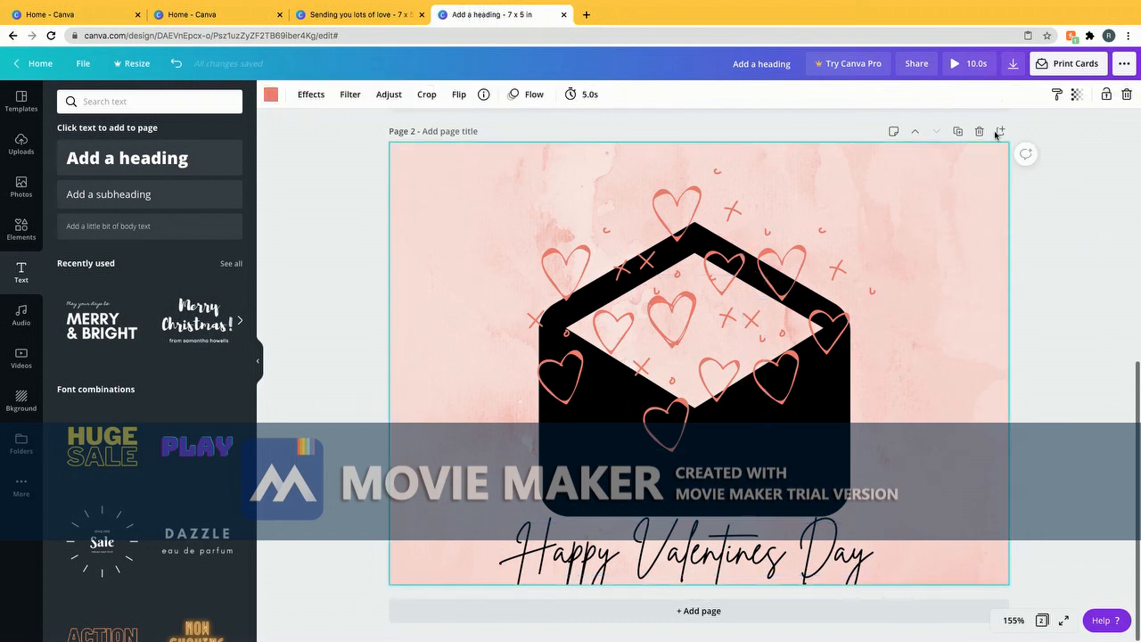
{"action": "left_click", "coordinate": [963, 64]}
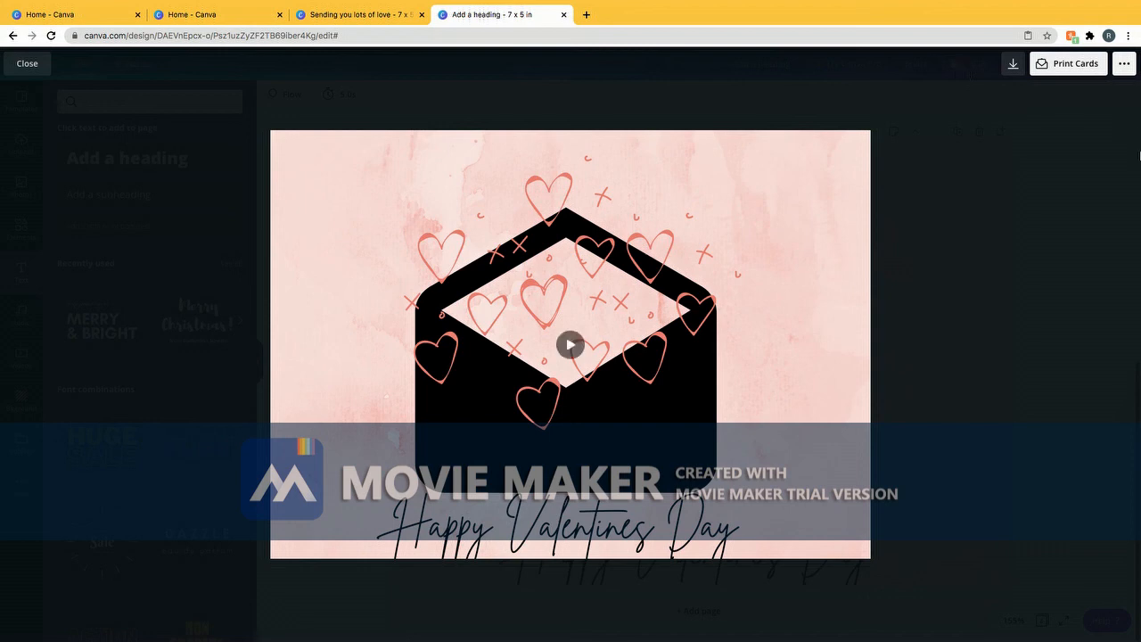
Raise the heading and envelope slightly on page 2 and replay the 10-second card preview
{"action": "key", "text": "Escape"}
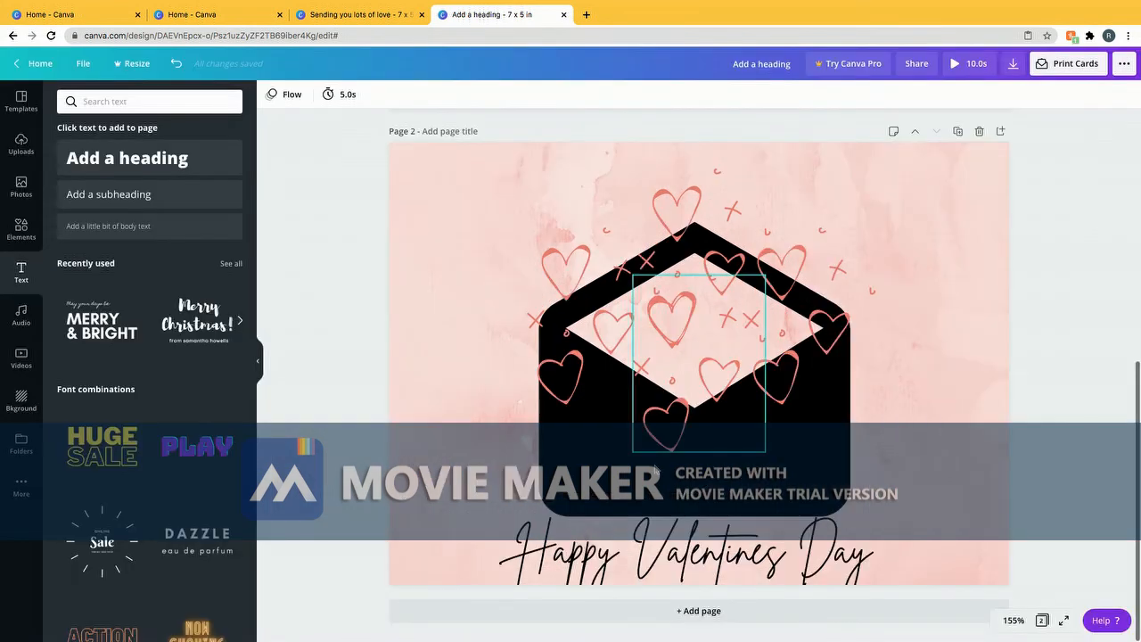
{"action": "left_click_drag", "start_coordinate": [627, 550], "coordinate": [621, 539]}
{"action": "left_click_drag", "start_coordinate": [702, 487], "coordinate": [700, 482]}
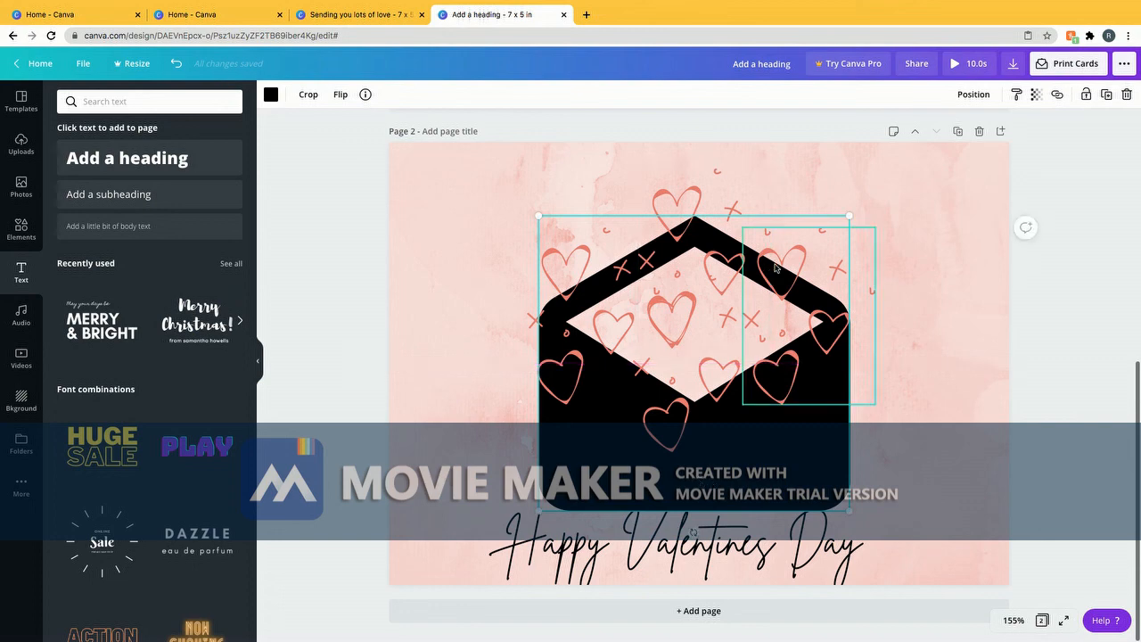
{"action": "left_click", "coordinate": [966, 64]}
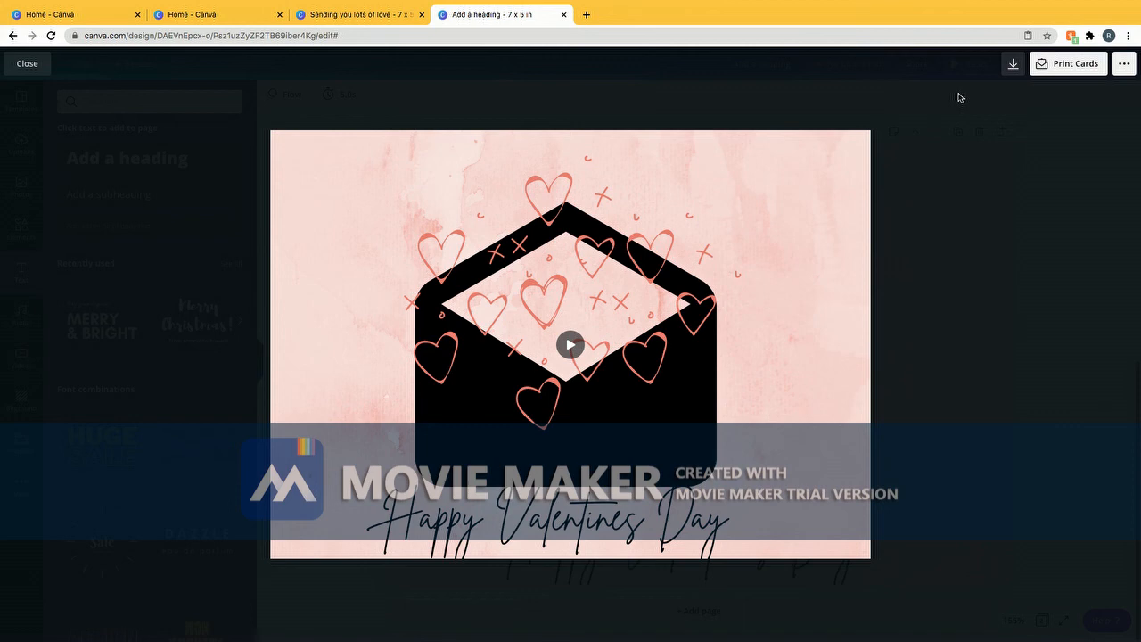
{"action": "key", "text": "Escape"}
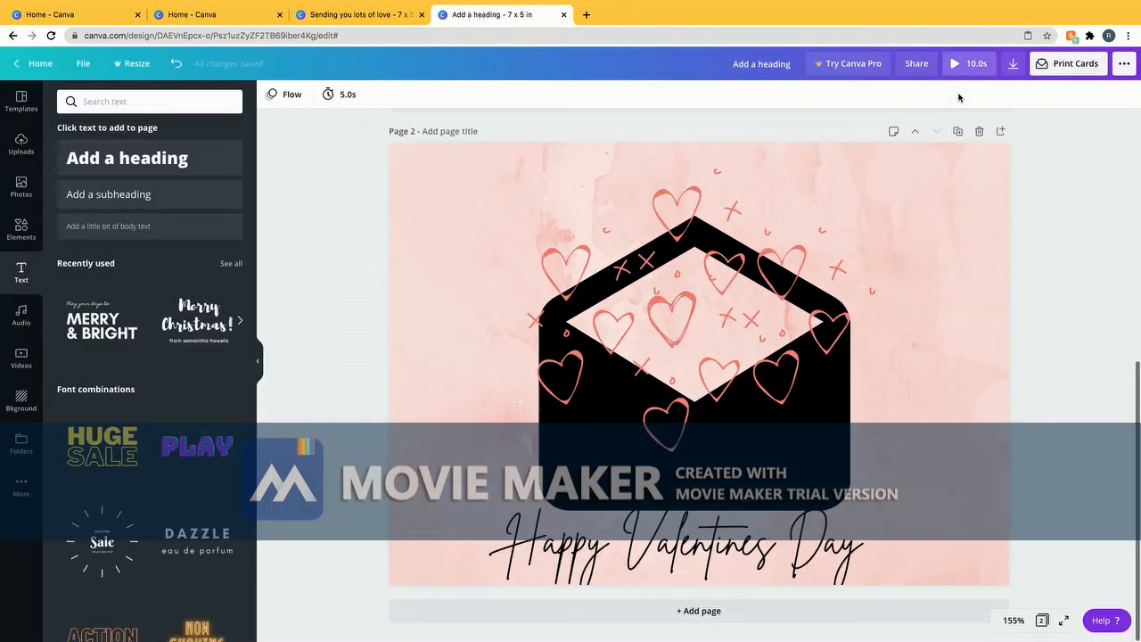
Export all pages as an MP4 video and dismiss the print promotion popup
{"action": "left_click", "coordinate": [1009, 65]}
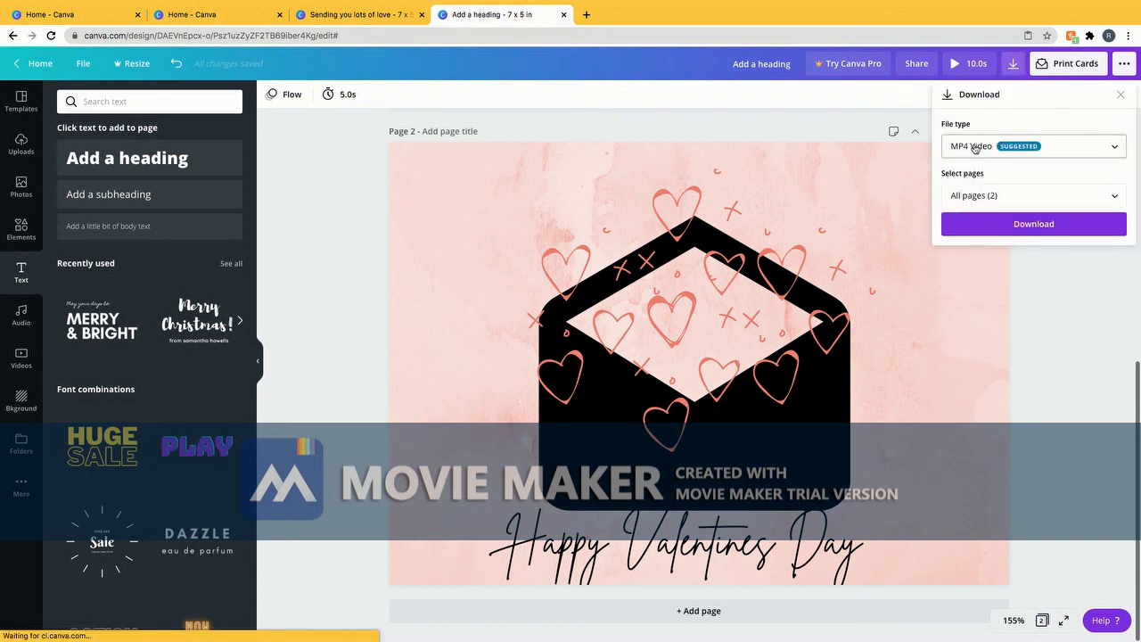
{"action": "left_click", "coordinate": [1007, 217]}
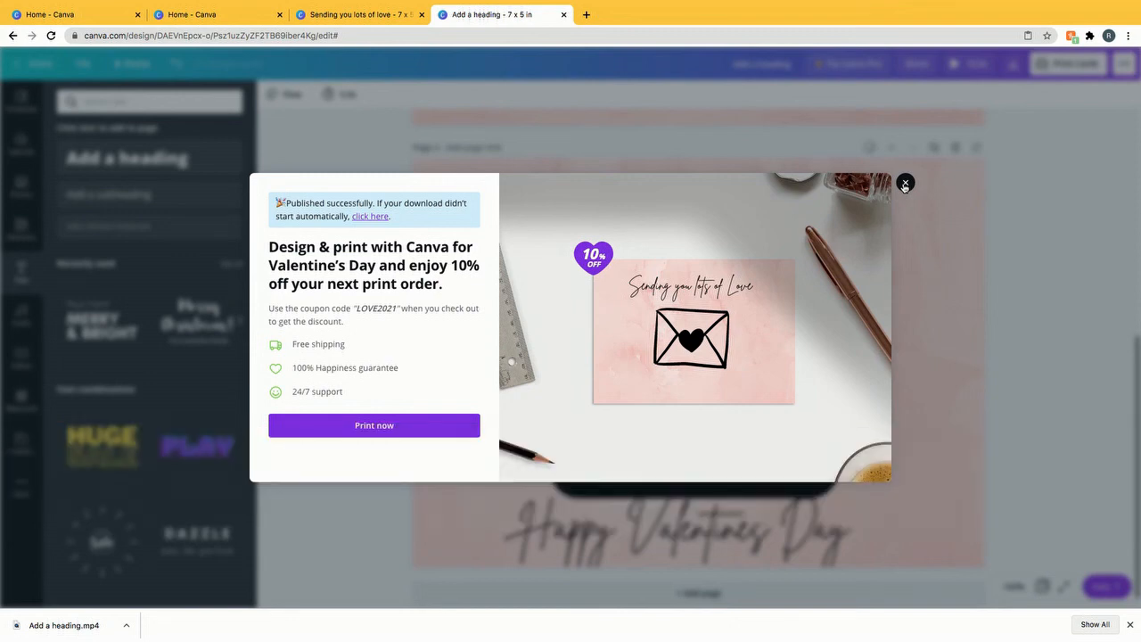
{"action": "left_click", "coordinate": [904, 183]}
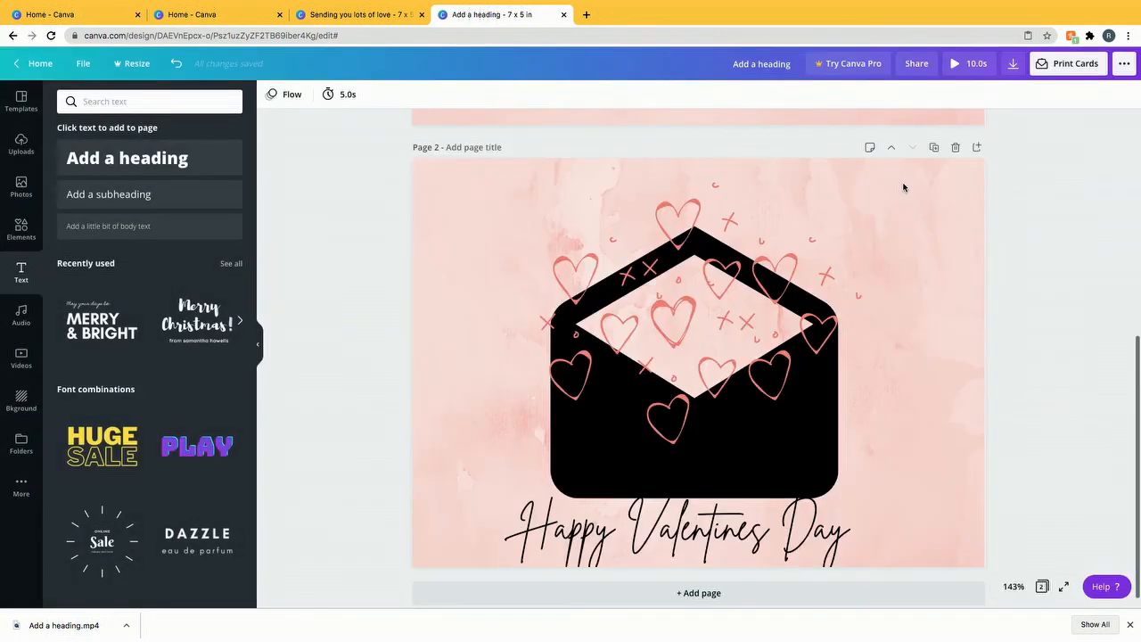
Open a new Chrome tab and go to gmail.com
{"action": "left_click", "coordinate": [588, 14]}
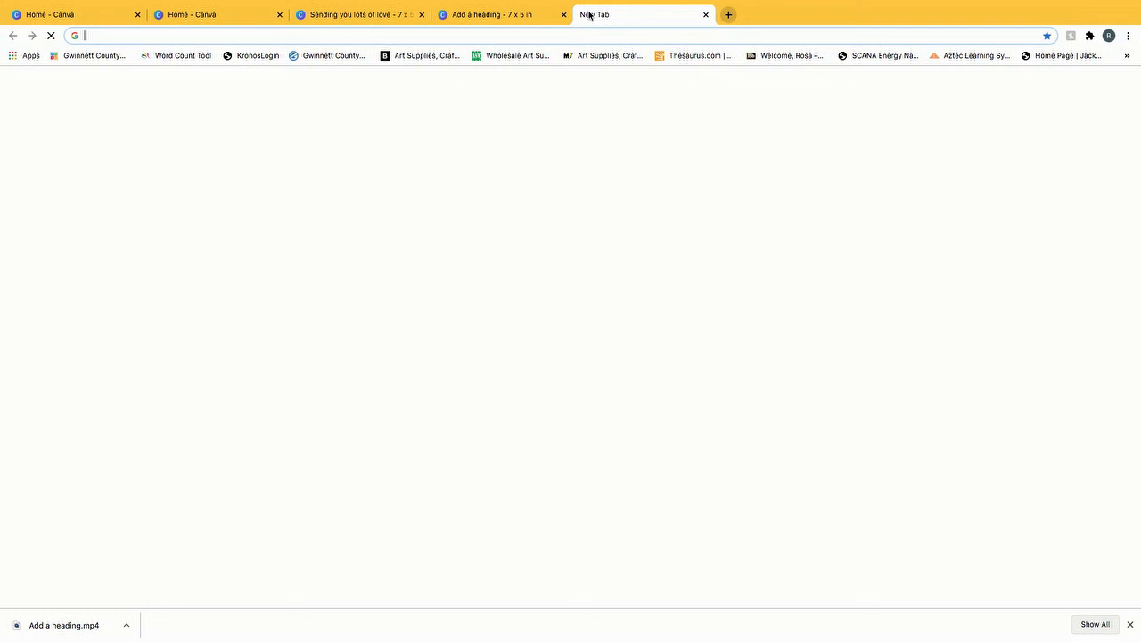
{"action": "type", "text": "gmaild."}
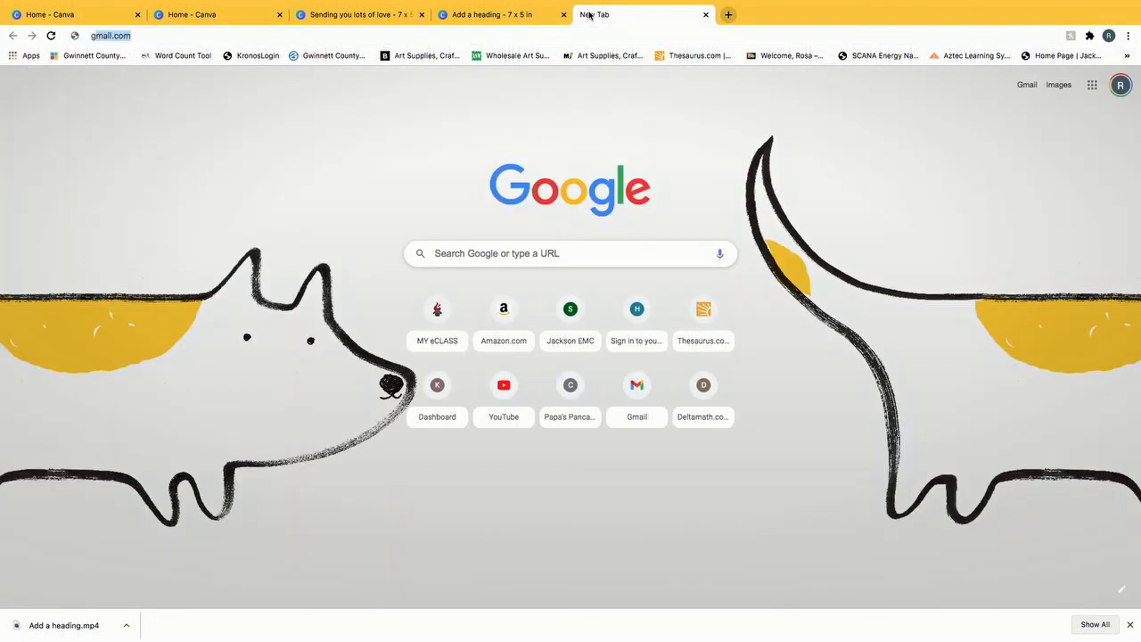
{"action": "key", "text": "BackSpace"}
{"action": "key", "text": "BackSpace"}
{"action": "type", "text": ".c"}
{"action": "key", "text": "Return"}
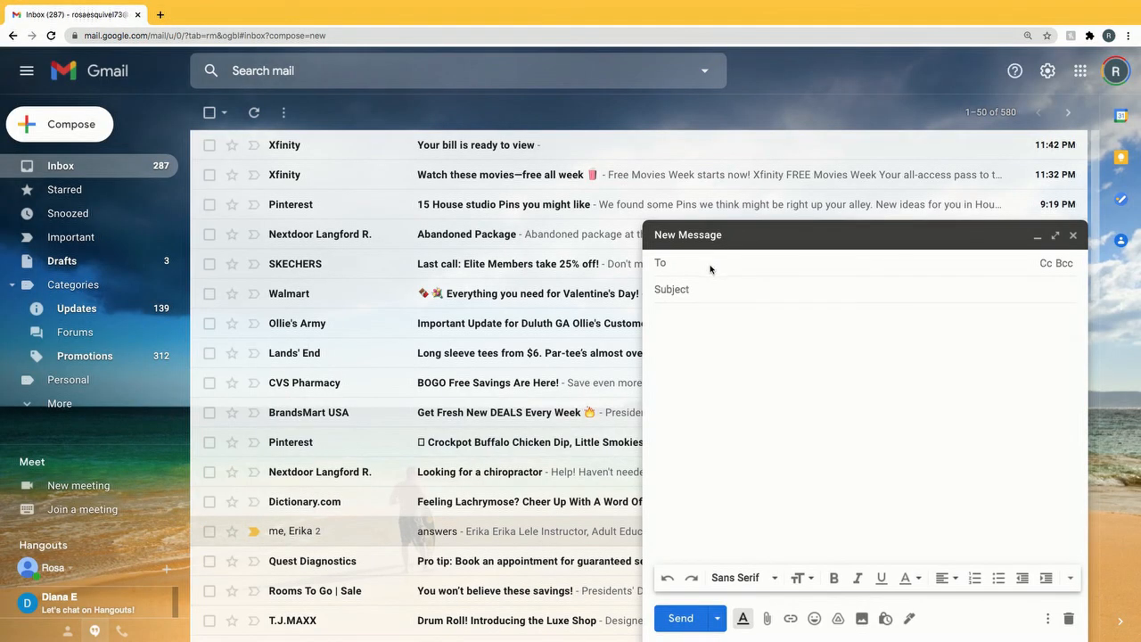
Enter subject 'Card' and attach Animated Valentine Card in Canva.mp4, found by searching 'val'
{"action": "left_click", "coordinate": [704, 289]}
{"action": "type", "text": "Car"}
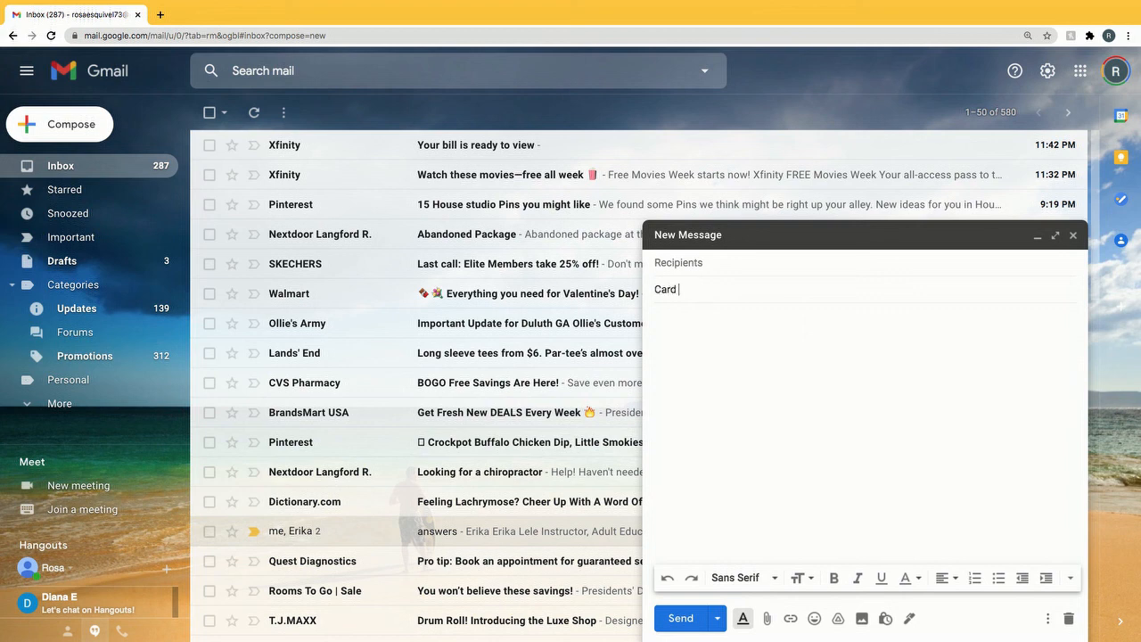
{"action": "type", "text": "d"}
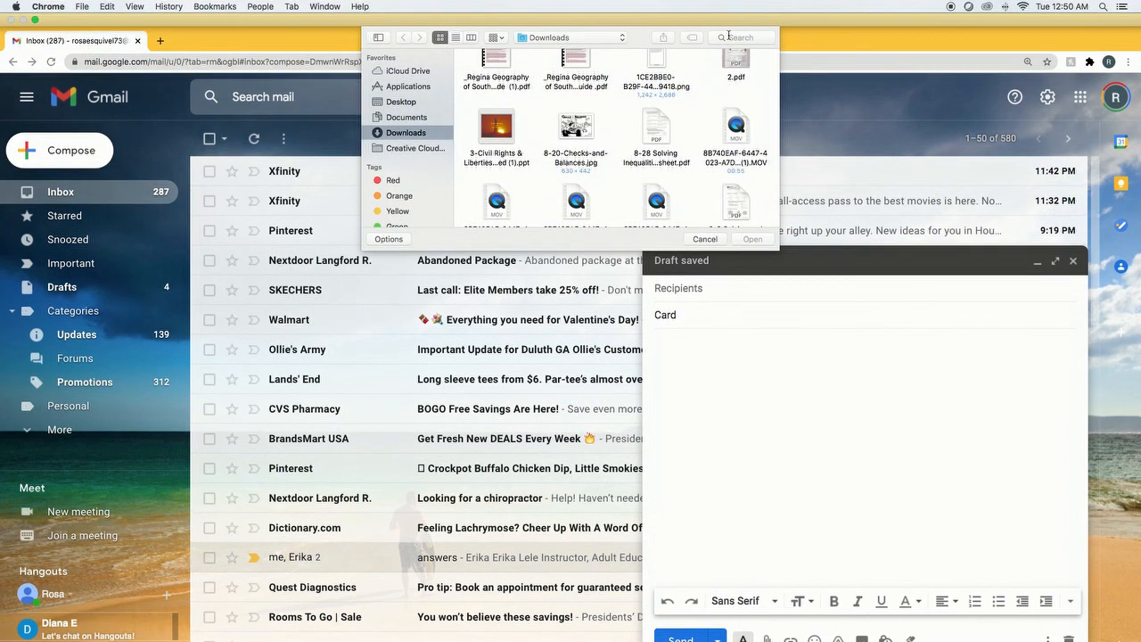
{"action": "left_click", "coordinate": [728, 11]}
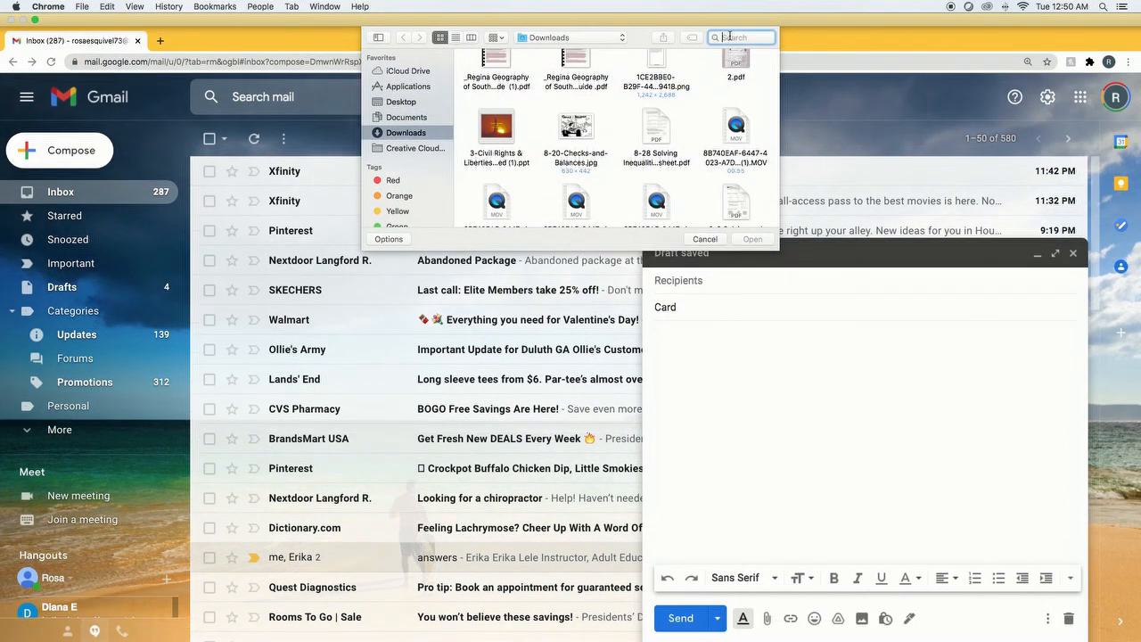
{"action": "type", "text": "val"}
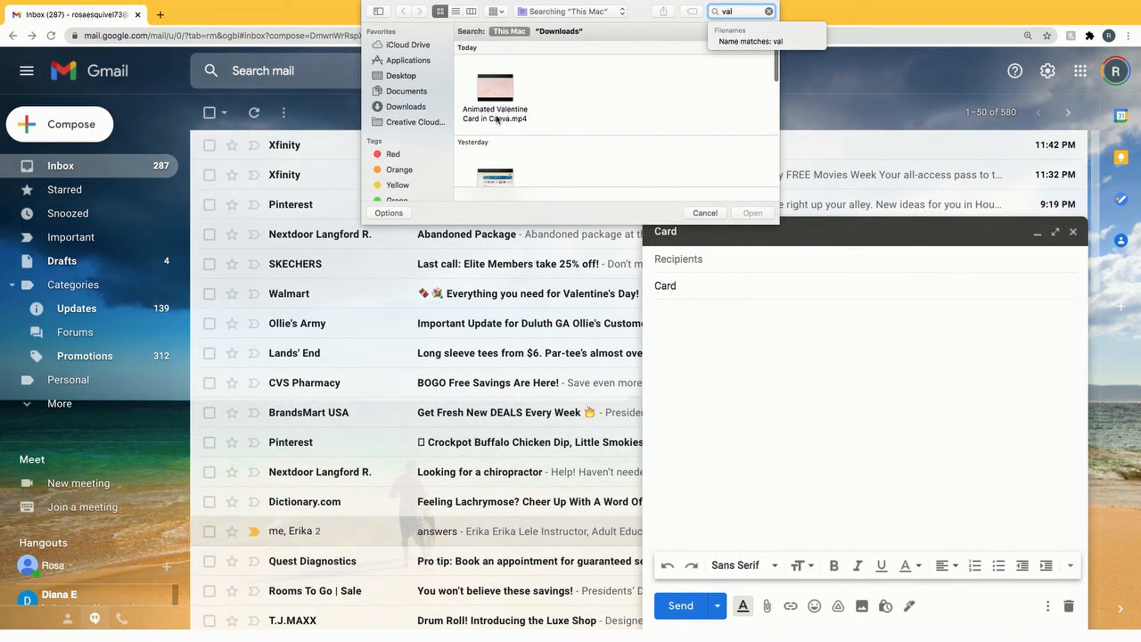
{"action": "left_click", "coordinate": [495, 86]}
{"action": "left_click", "coordinate": [752, 213]}
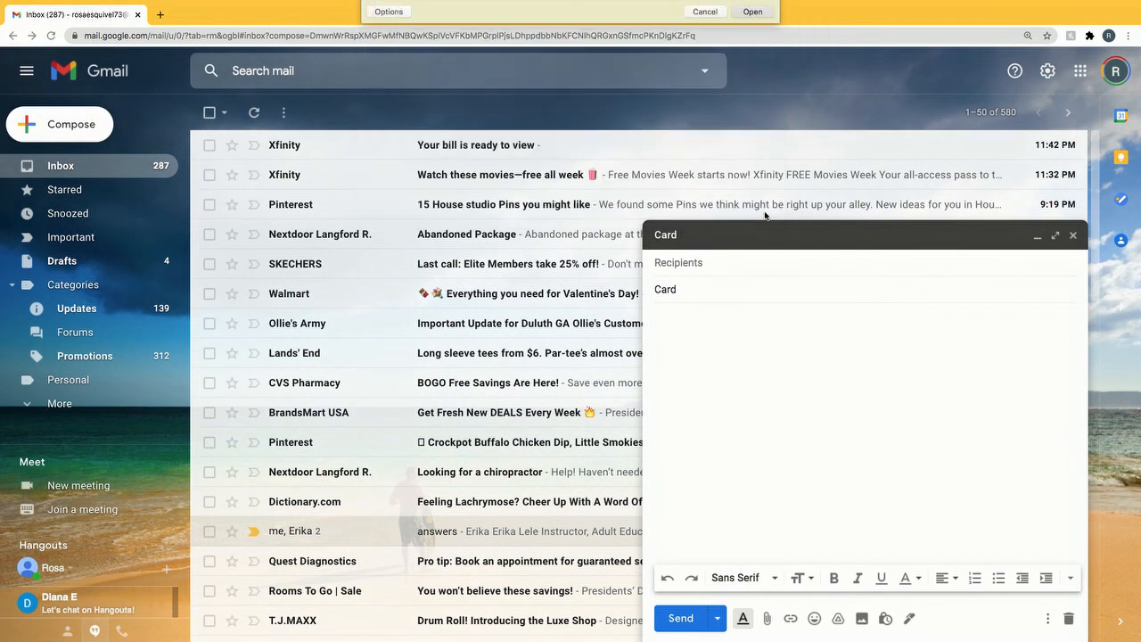